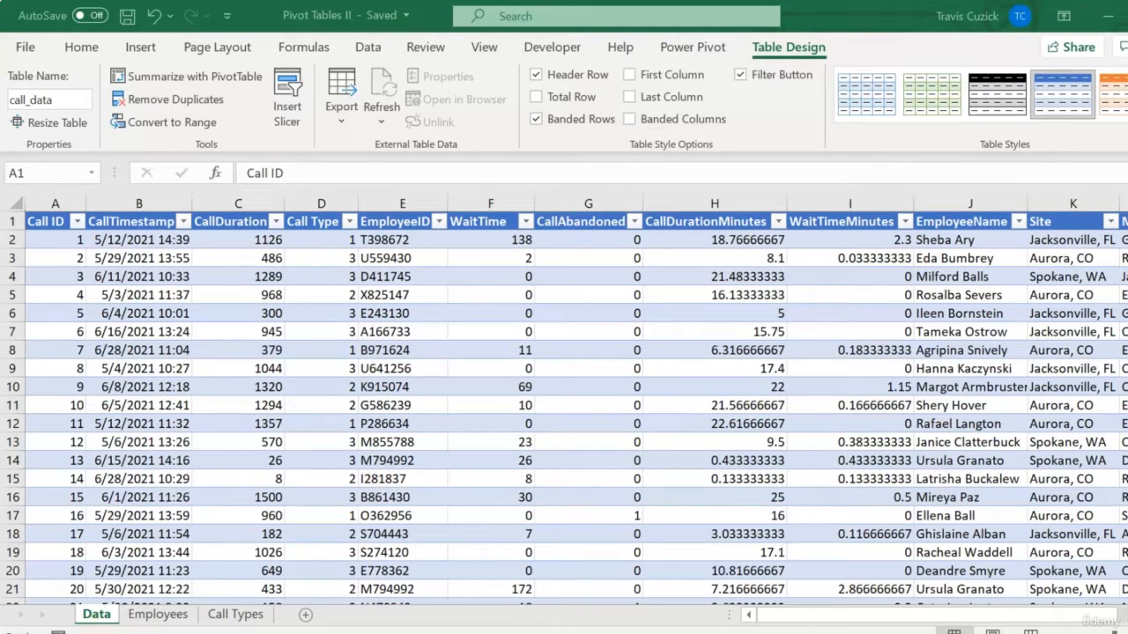
Step: Create a PivotTable from the call_data table on a new worksheet
{"action": "left_click", "coordinate": [20, 630]}
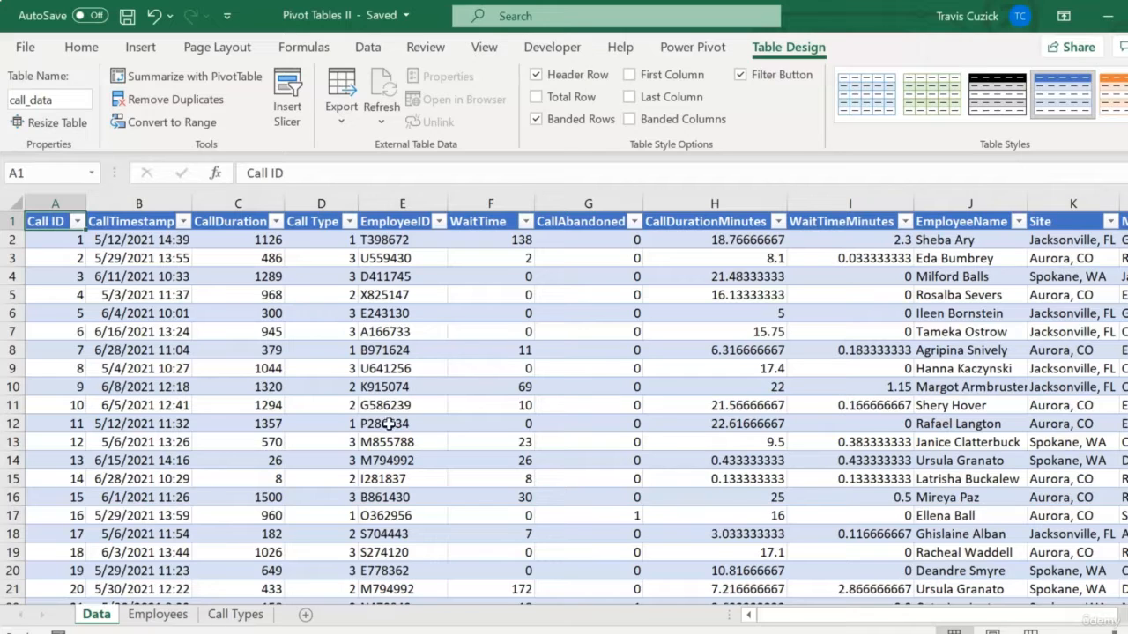
{"action": "left_click", "coordinate": [141, 47]}
{"action": "left_click", "coordinate": [51, 80]}
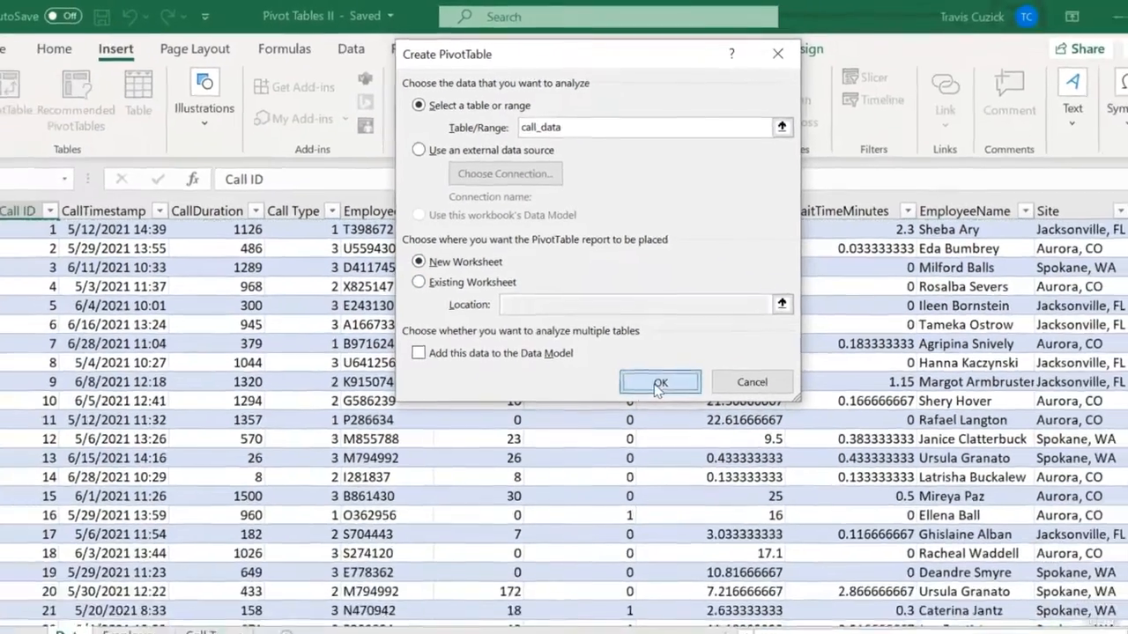
{"action": "left_click", "coordinate": [660, 381]}
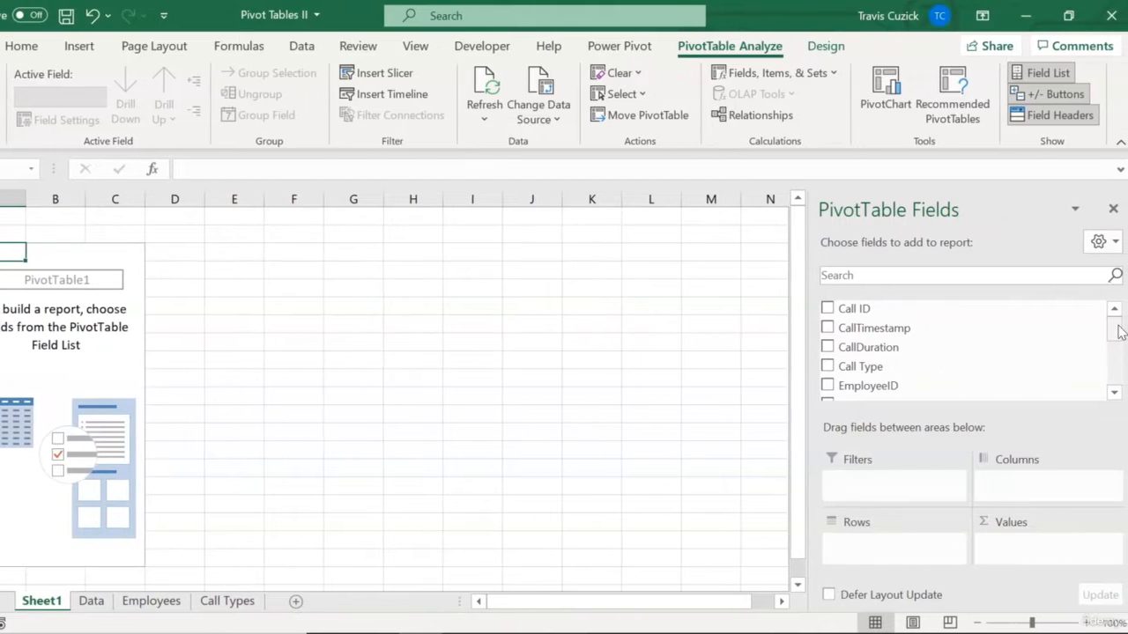
Step: Add Site as the PivotTable's row field and Call ID as a value field
{"action": "left_click_drag", "start_coordinate": [1111, 325], "coordinate": [1112, 373]}
{"action": "left_click_drag", "start_coordinate": [898, 328], "coordinate": [872, 554]}
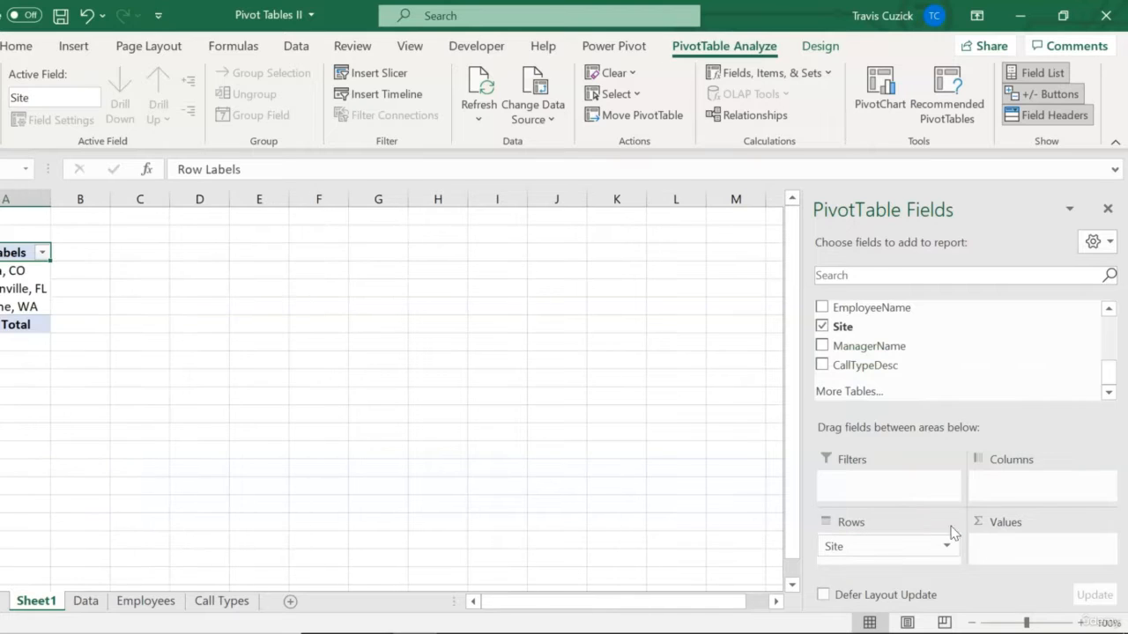
{"action": "scroll", "coordinate": [969, 305], "scroll_direction": "up", "scroll_amount": 3}
{"action": "left_click_drag", "start_coordinate": [946, 306], "coordinate": [1012, 542]}
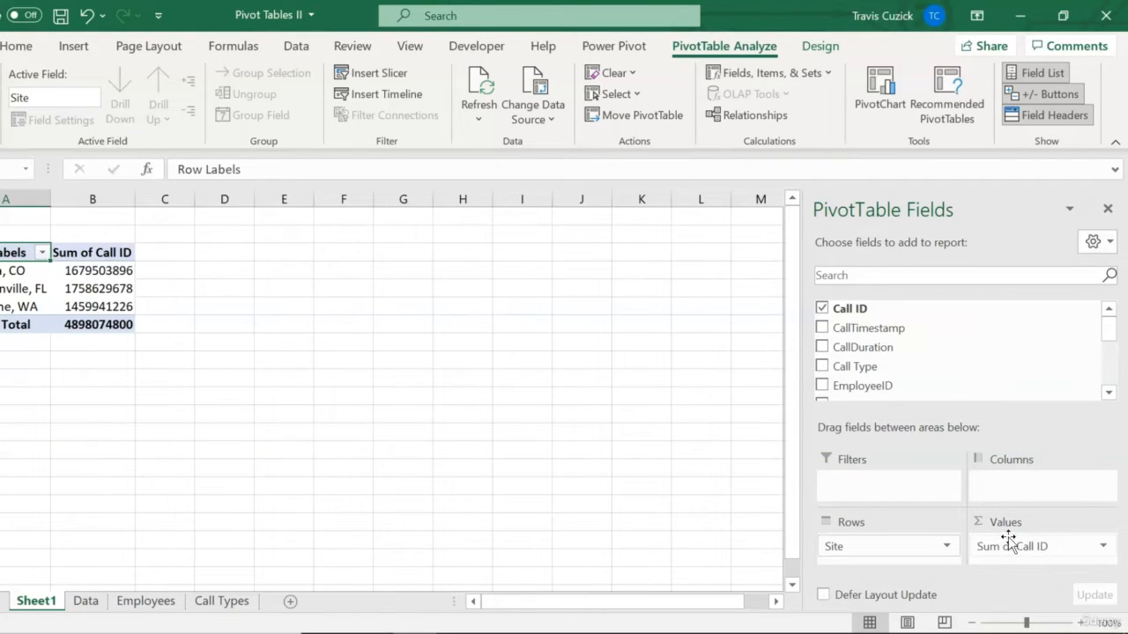
Step: Change the Call ID value field to be summarized by Count
{"action": "left_click", "coordinate": [1104, 547]}
{"action": "left_click", "coordinate": [1057, 522]}
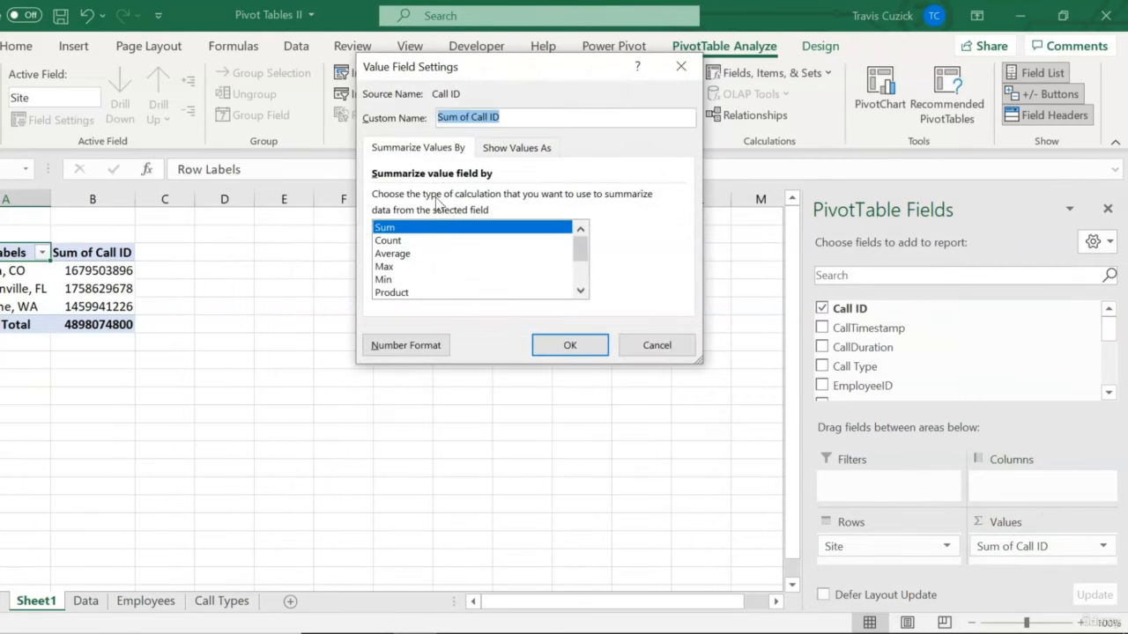
{"action": "left_click", "coordinate": [413, 241]}
{"action": "left_click", "coordinate": [544, 346]}
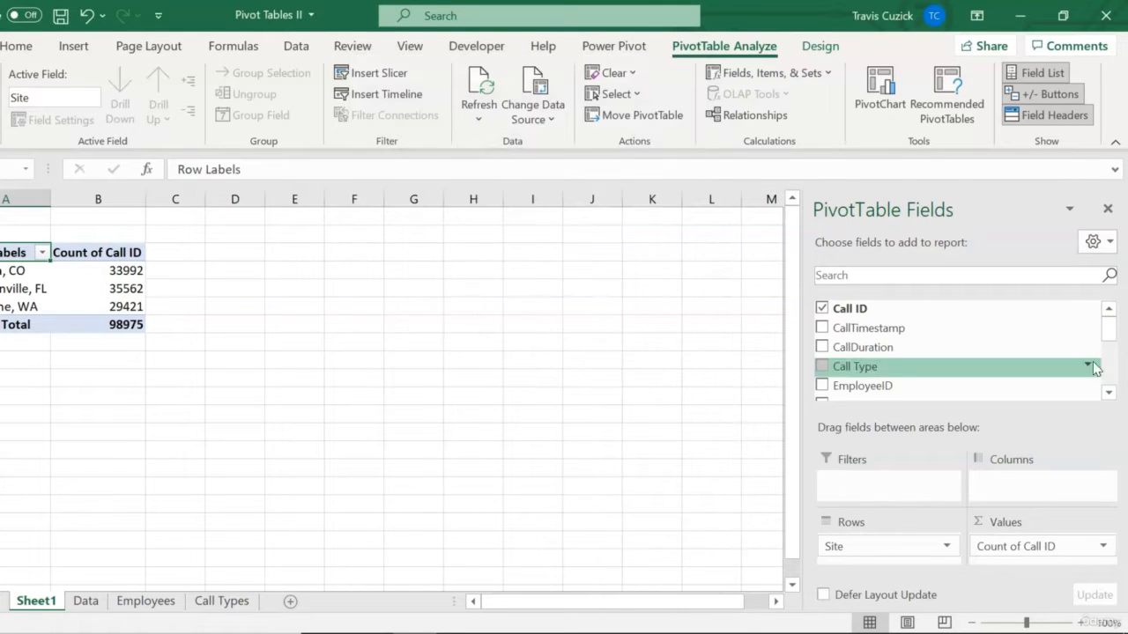
Step: Add CallDuration as a second value field and summarize it by Average
{"action": "left_click_drag", "start_coordinate": [1110, 335], "coordinate": [1110, 339]}
{"action": "left_click_drag", "start_coordinate": [866, 332], "coordinate": [1029, 552]}
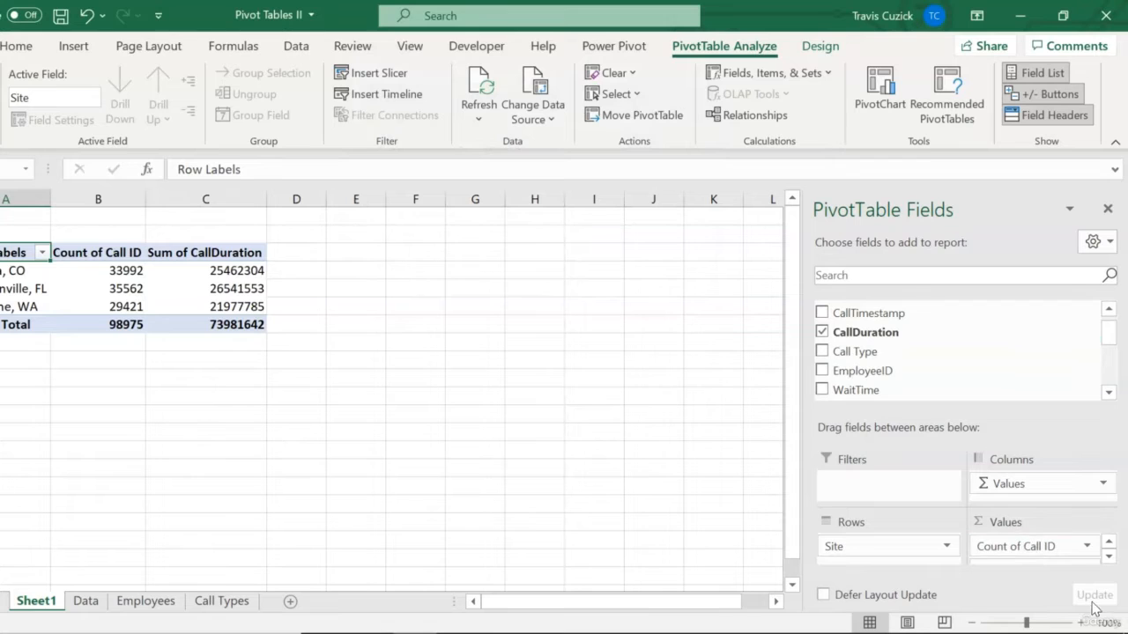
{"action": "left_click", "coordinate": [1108, 556]}
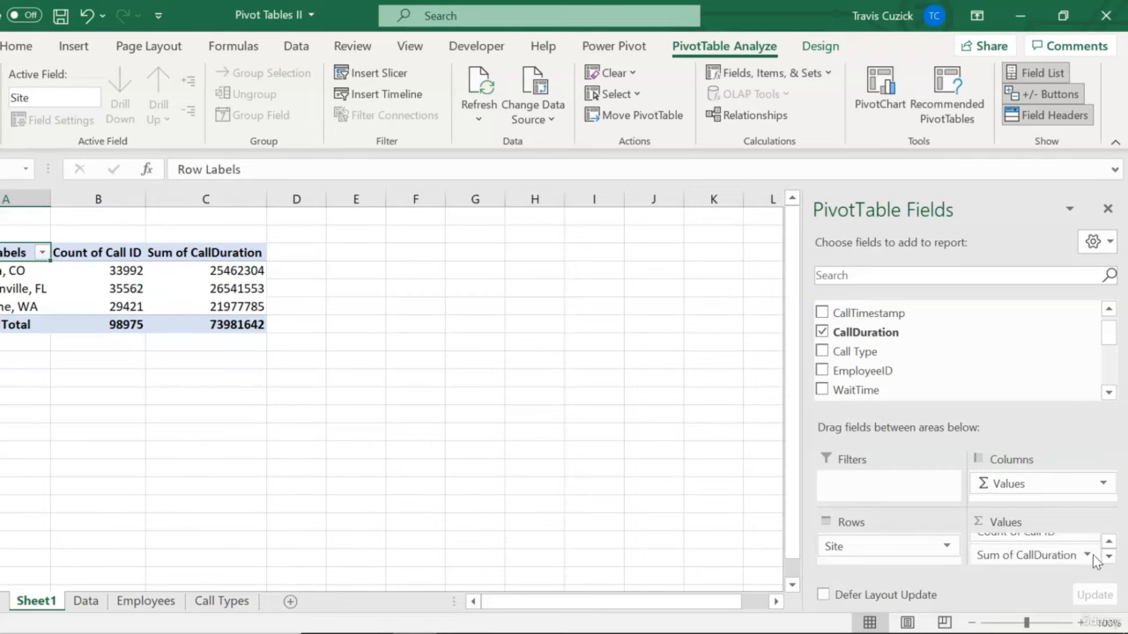
{"action": "left_click", "coordinate": [1088, 555]}
{"action": "left_click", "coordinate": [1011, 596]}
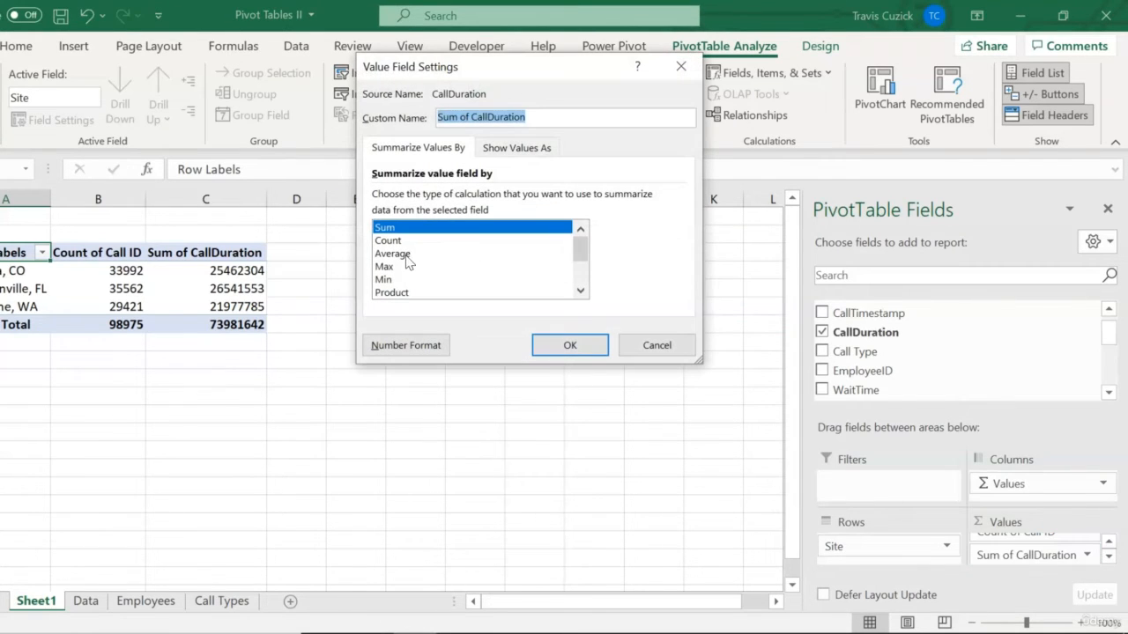
{"action": "left_click", "coordinate": [404, 254]}
{"action": "left_click", "coordinate": [563, 345]}
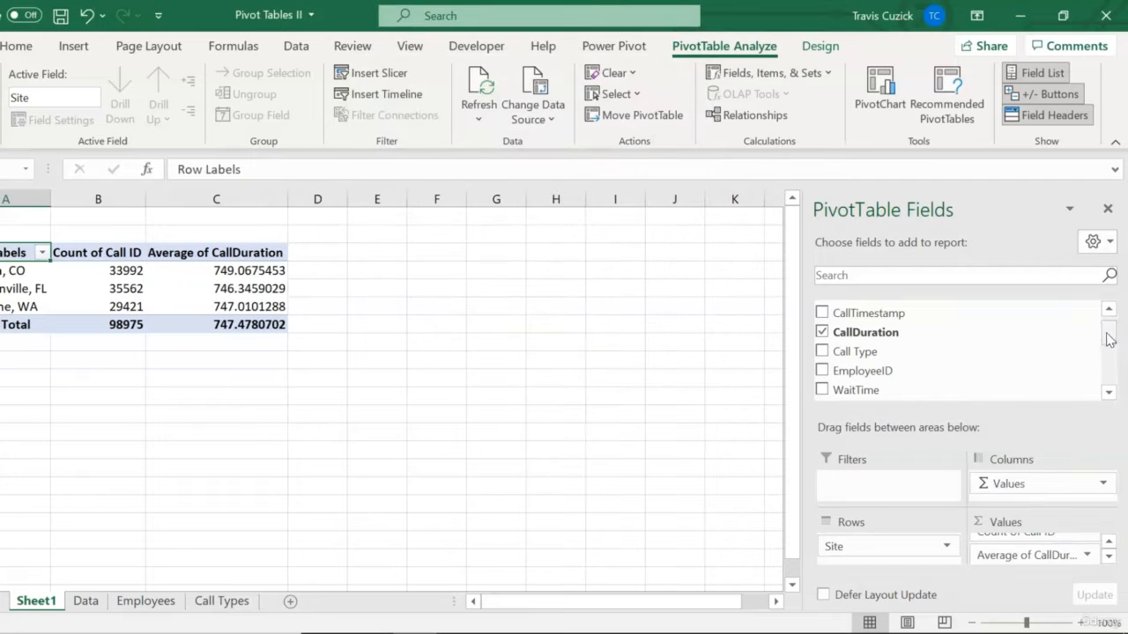
Step: Add CallAbandoned as a sum between the two existing value fields, and nest EmployeeName under Site in the rows
{"action": "left_click_drag", "start_coordinate": [1109, 340], "coordinate": [1109, 353]}
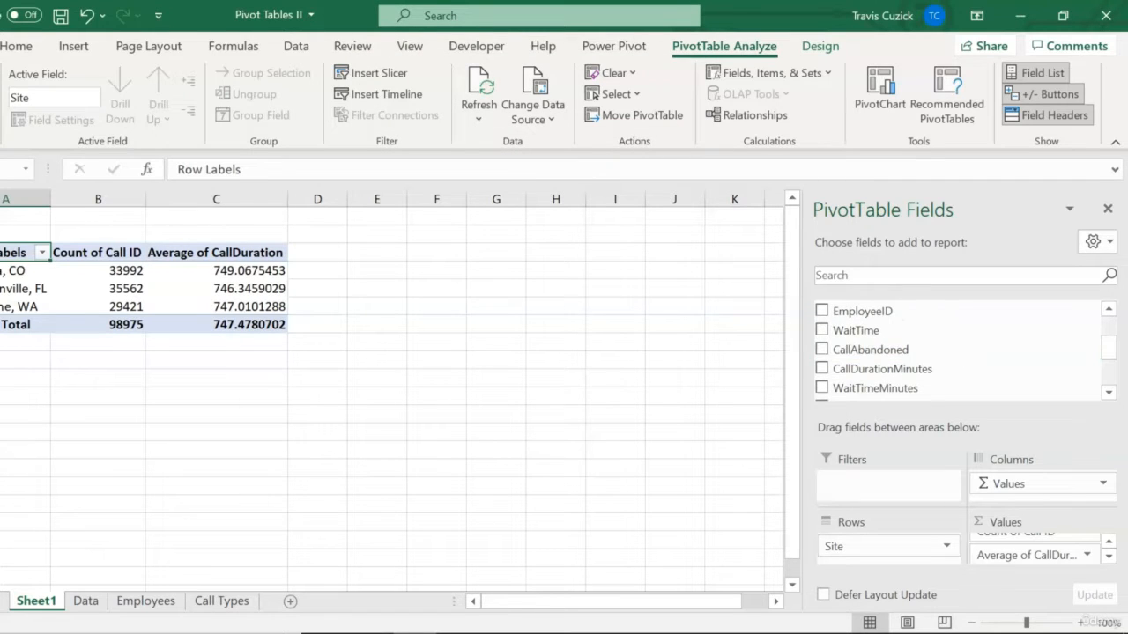
{"action": "left_click_drag", "start_coordinate": [855, 331], "coordinate": [1033, 556]}
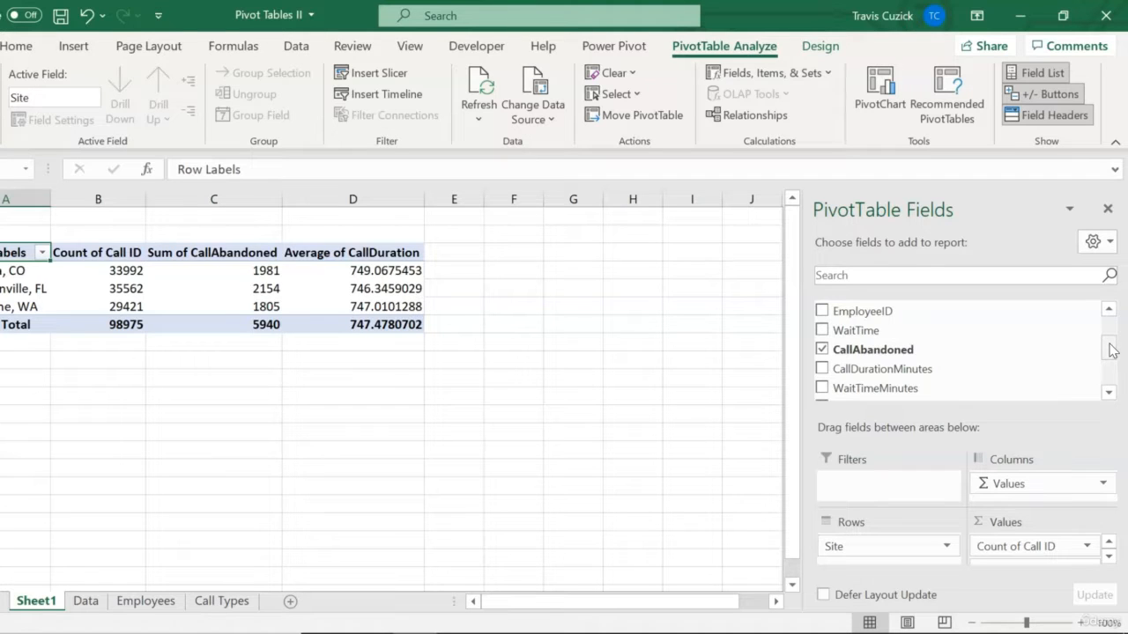
{"action": "left_click_drag", "start_coordinate": [1112, 350], "coordinate": [1120, 369]}
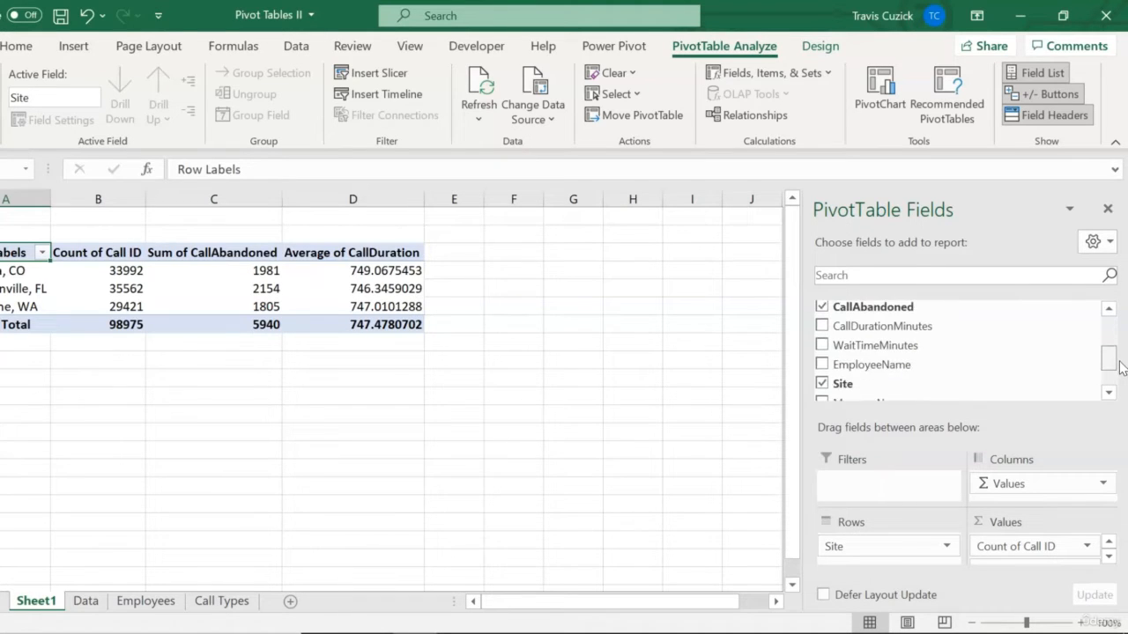
{"action": "scroll", "coordinate": [957, 370], "scroll_direction": "down", "scroll_amount": 1}
{"action": "left_click_drag", "start_coordinate": [869, 388], "coordinate": [890, 557]}
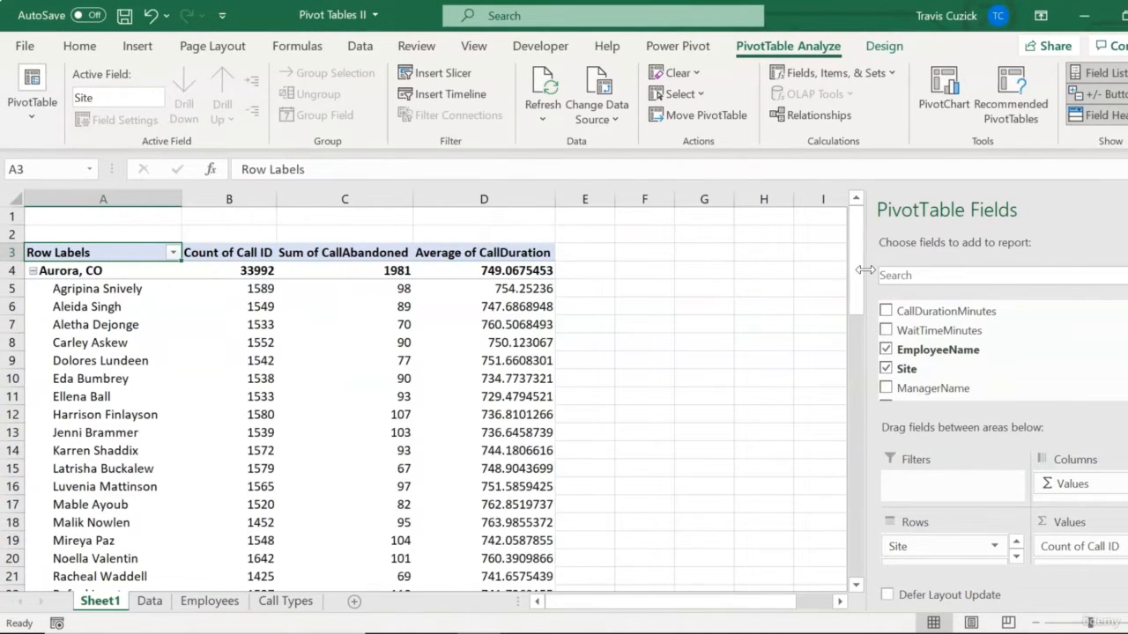
Step: Add ManagerName to the row fields between Site and EmployeeName
{"action": "left_click_drag", "start_coordinate": [855, 250], "coordinate": [859, 342]}
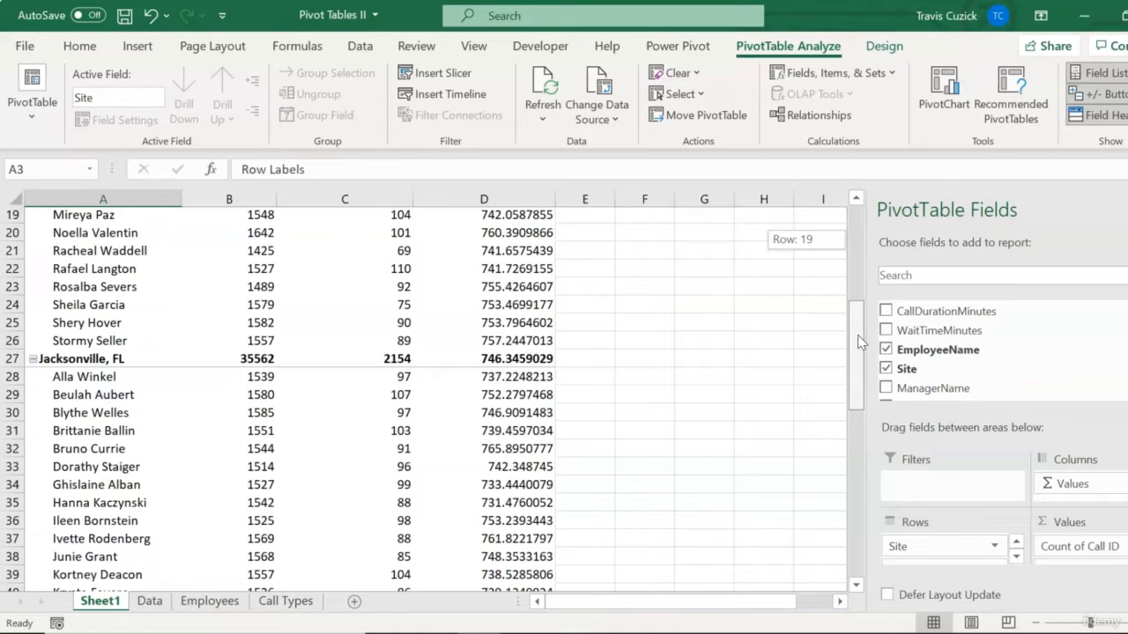
{"action": "mouse_move", "coordinate": [857, 335]}
{"action": "left_mouse_down"}
{"action": "mouse_move", "coordinate": [862, 406]}
{"action": "mouse_move", "coordinate": [860, 345]}
{"action": "left_mouse_up"}
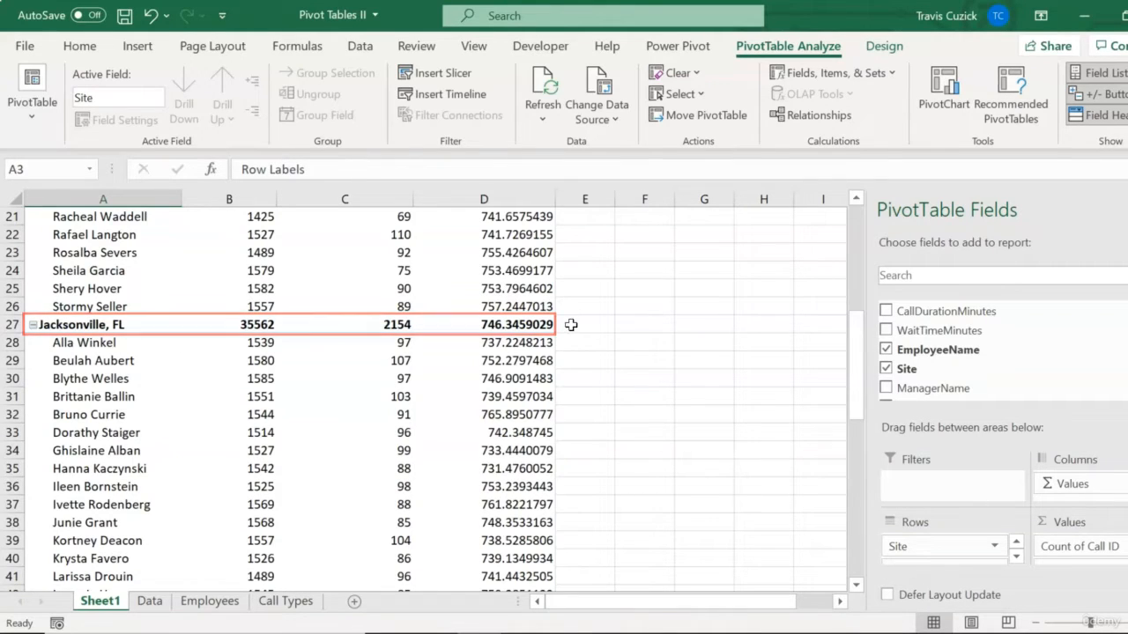
{"action": "left_click_drag", "start_coordinate": [1111, 352], "coordinate": [1009, 373]}
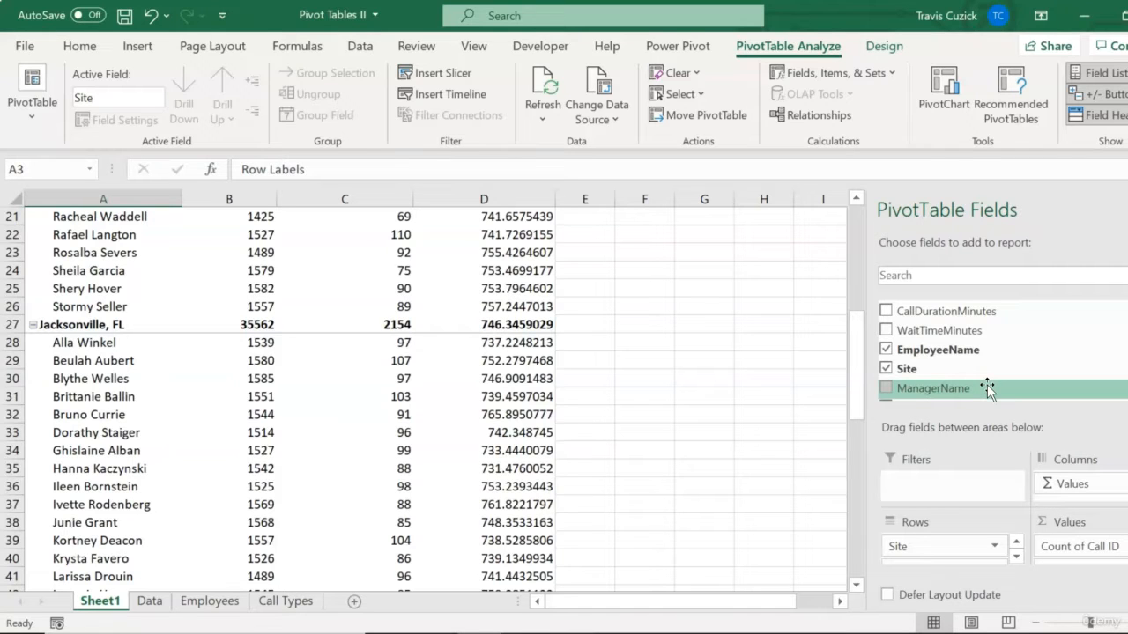
{"action": "left_click", "coordinate": [987, 388]}
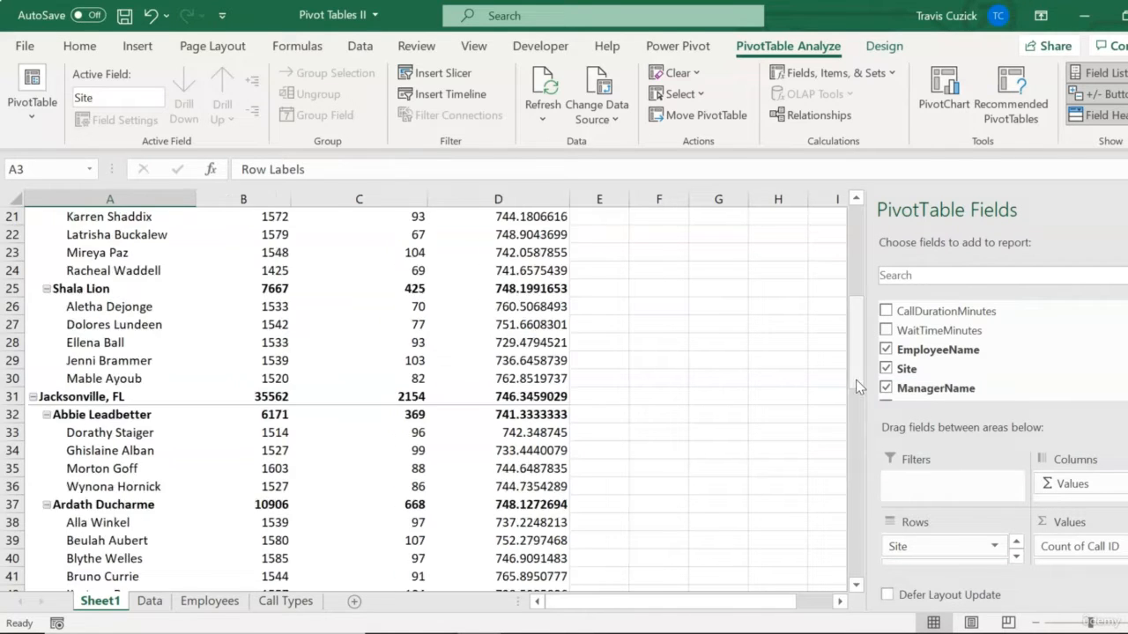
Step: Examine the Aurora, CO group's row hierarchy and its call and abandonment figures at site, manager and employee level
{"action": "left_click_drag", "start_coordinate": [855, 379], "coordinate": [859, 255]}
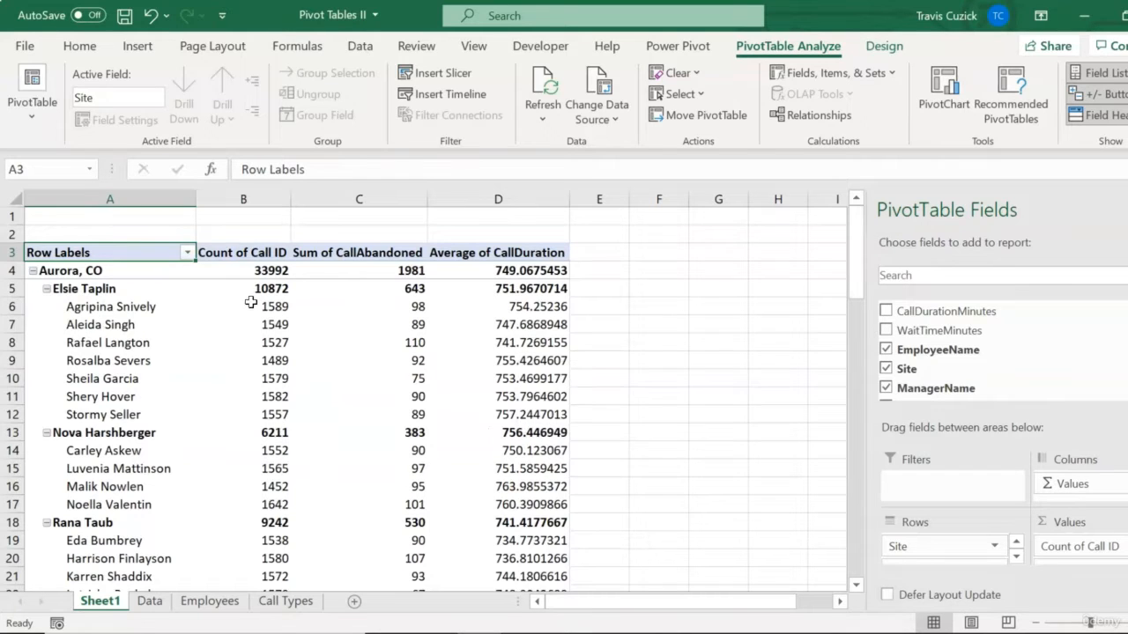
{"action": "mouse_move", "coordinate": [223, 300]}
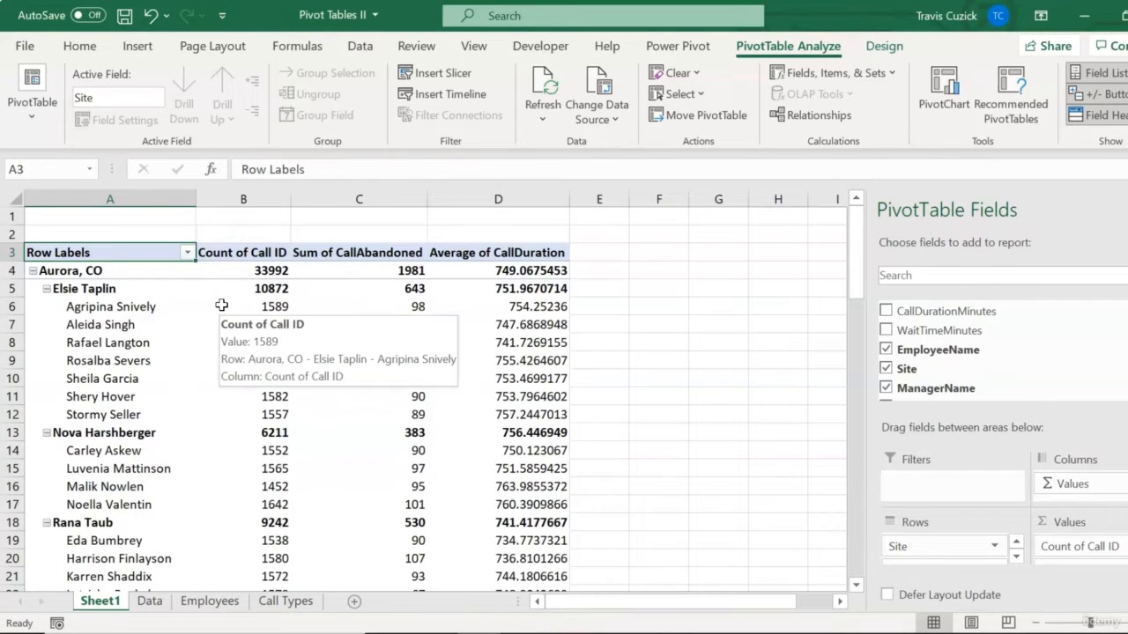
{"action": "left_click", "coordinate": [127, 271]}
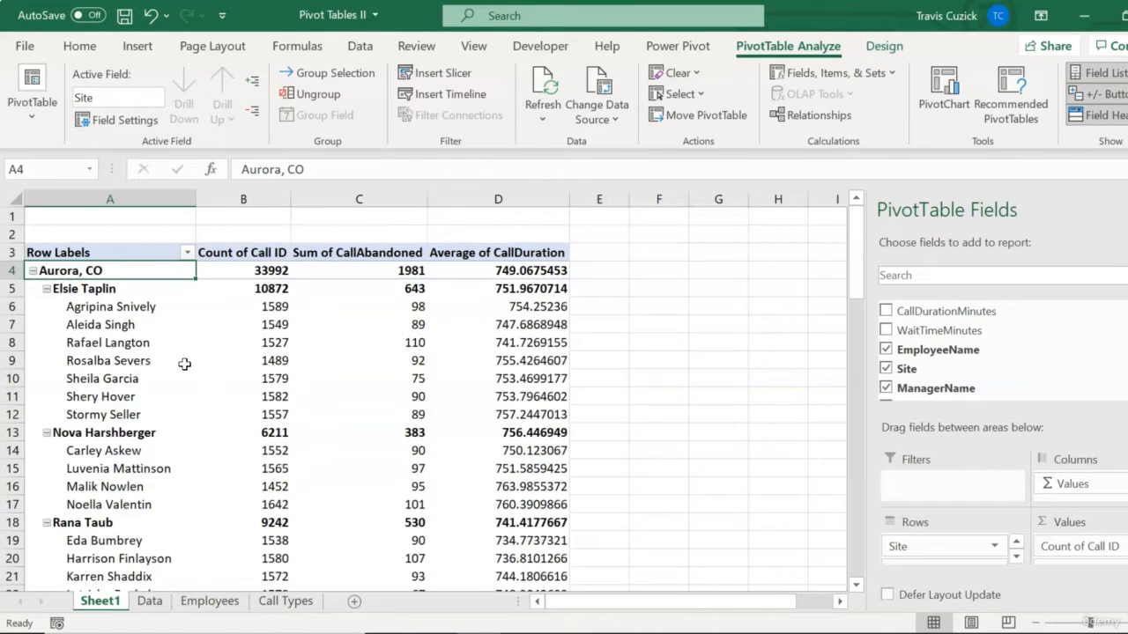
{"action": "scroll", "coordinate": [184, 364], "scroll_direction": "down", "scroll_amount": 5}
{"action": "scroll", "coordinate": [184, 364], "scroll_direction": "up", "scroll_amount": 5}
{"action": "left_click", "coordinate": [120, 287]}
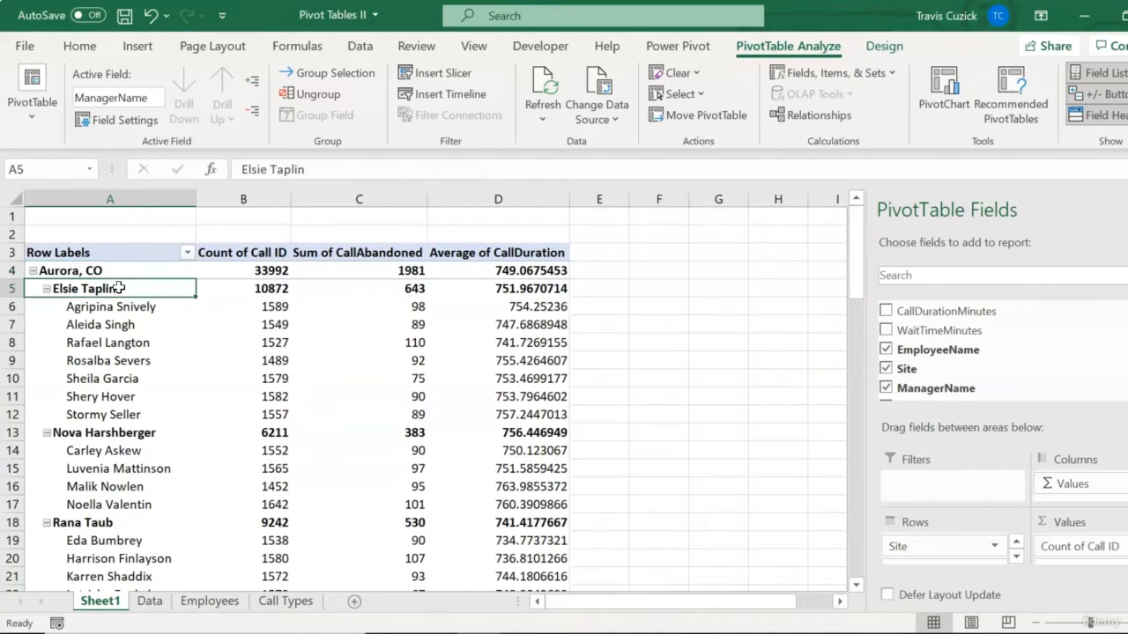
{"action": "left_click", "coordinate": [168, 307]}
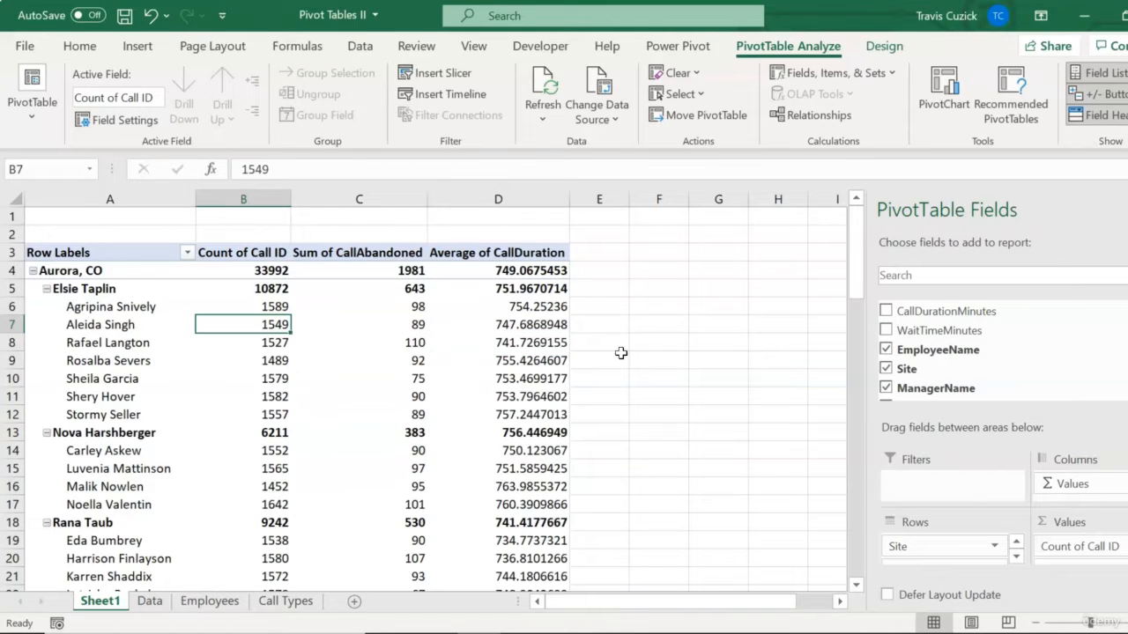
{"action": "left_click", "coordinate": [416, 325]}
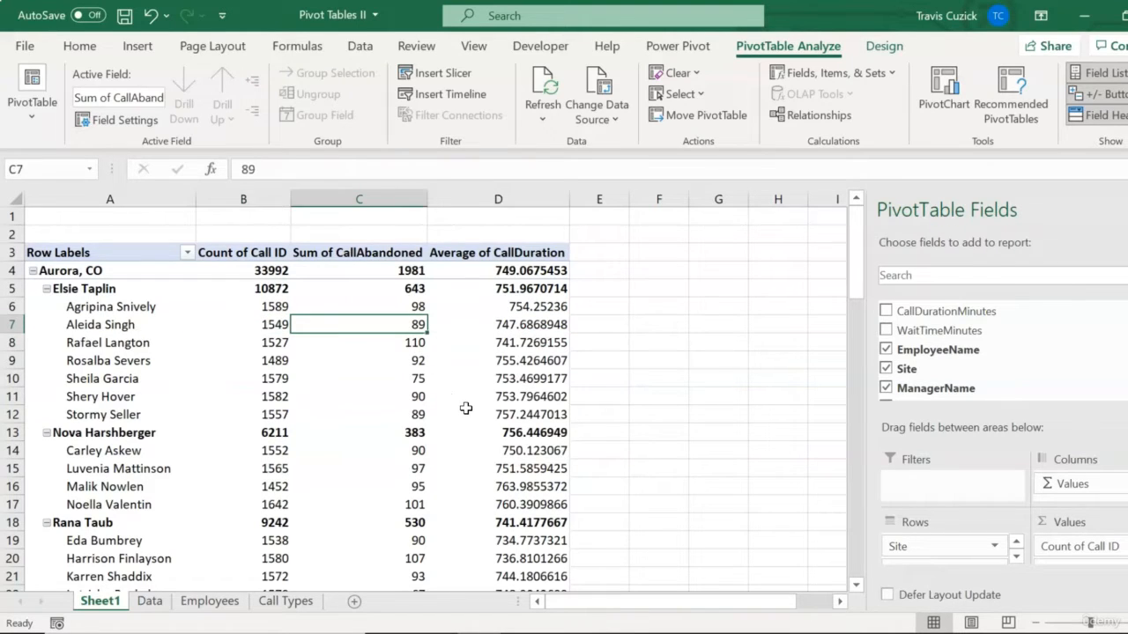
{"action": "mouse_move", "coordinate": [466, 408]}
{"action": "left_click", "coordinate": [390, 291]}
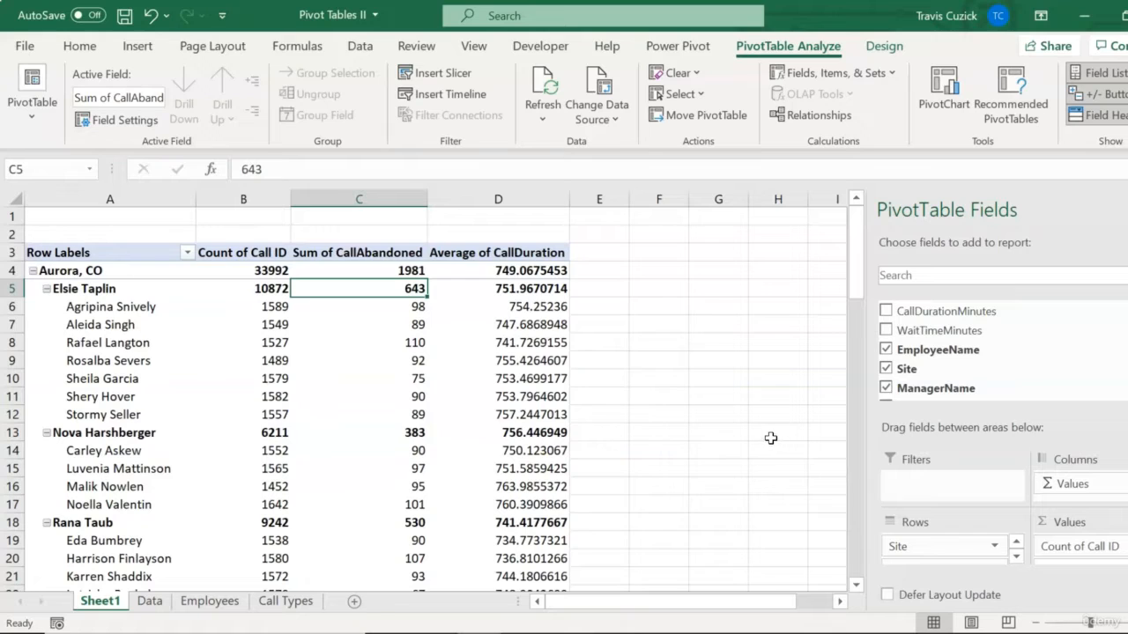
{"action": "left_click", "coordinate": [365, 267]}
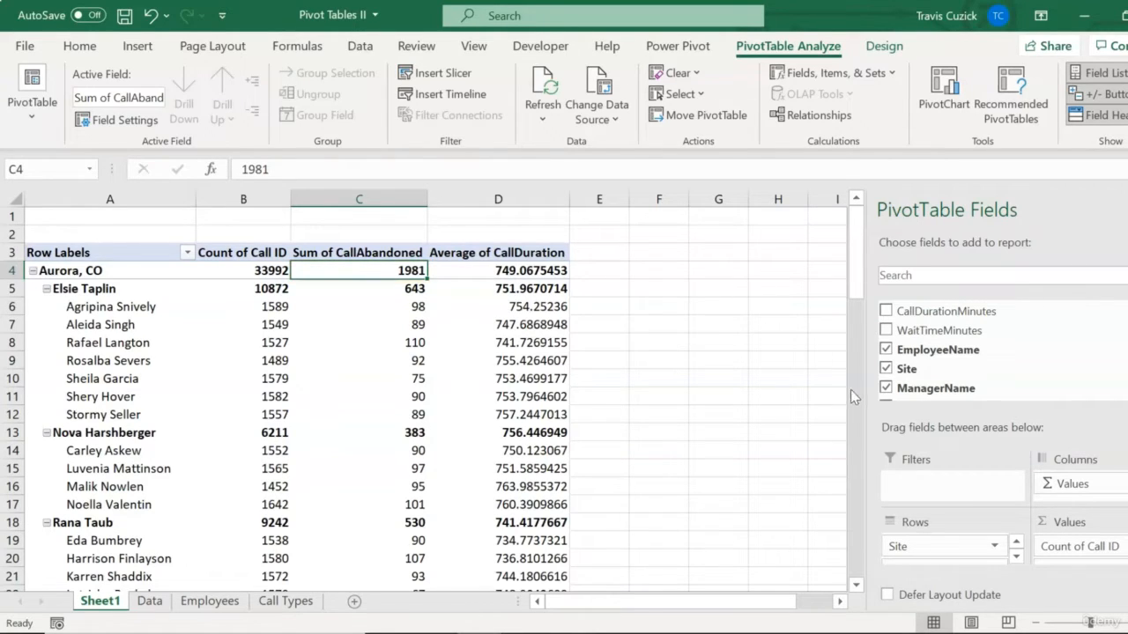
Step: Move EmployeeName to the beginning of the row fields, ahead of Site and ManagerName
{"action": "left_click", "coordinate": [1017, 558]}
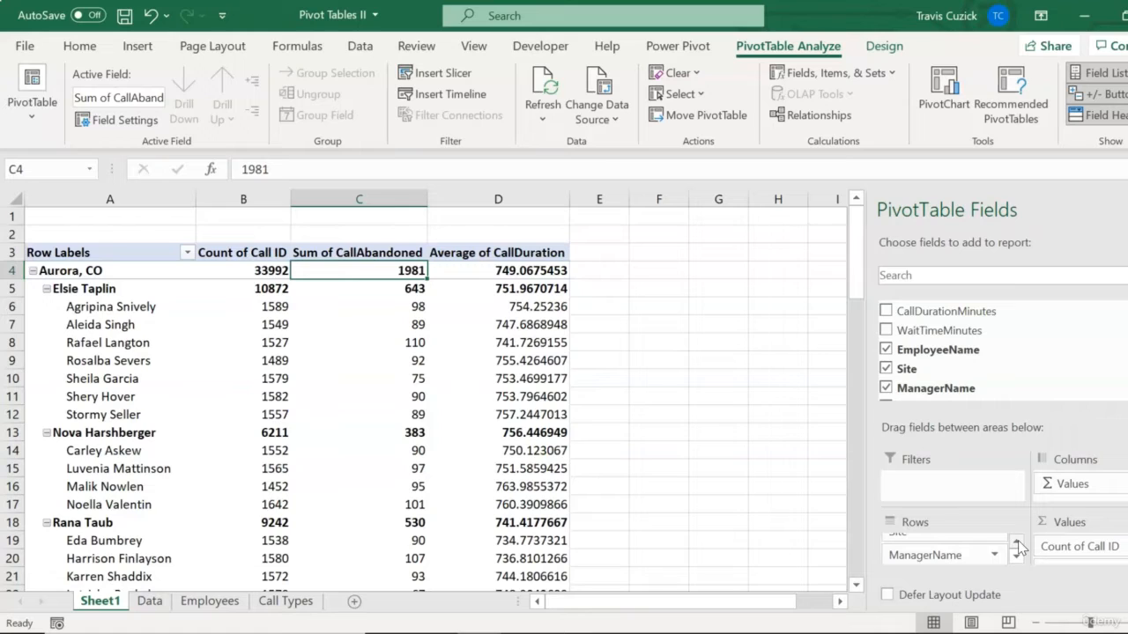
{"action": "left_click", "coordinate": [1016, 544]}
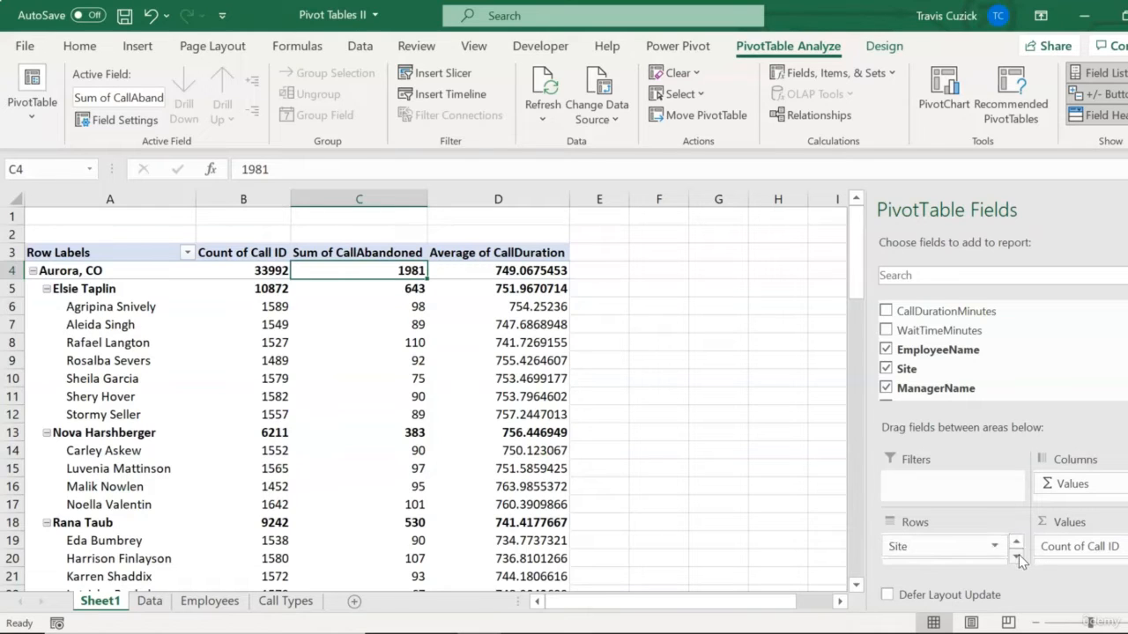
{"action": "left_click", "coordinate": [1016, 559]}
{"action": "left_click", "coordinate": [1016, 558]}
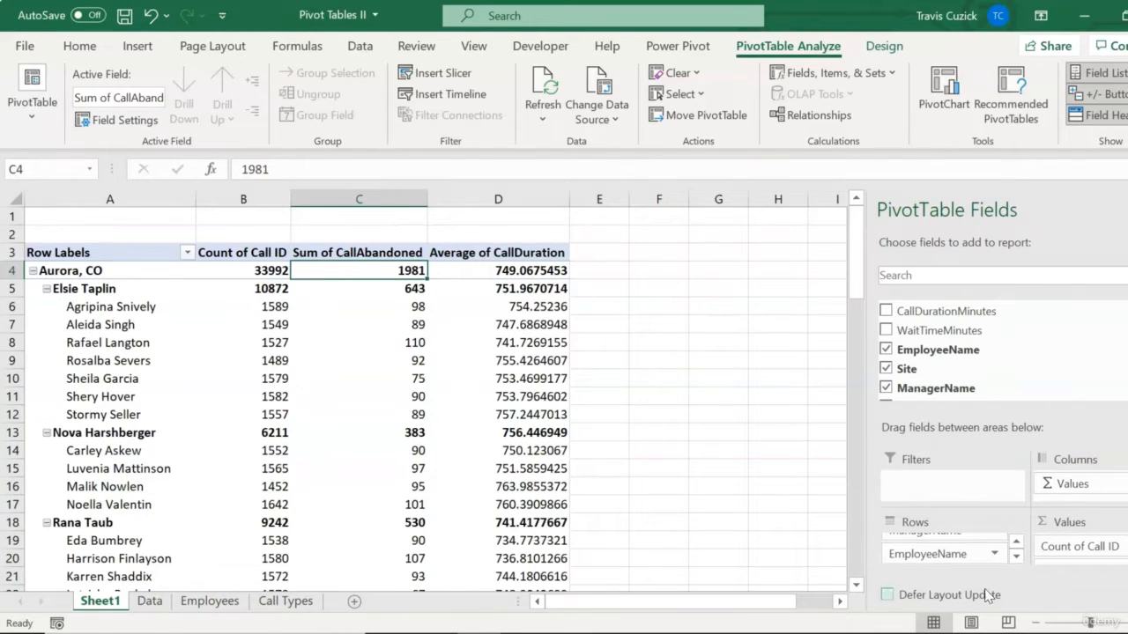
{"action": "left_click", "coordinate": [996, 553]}
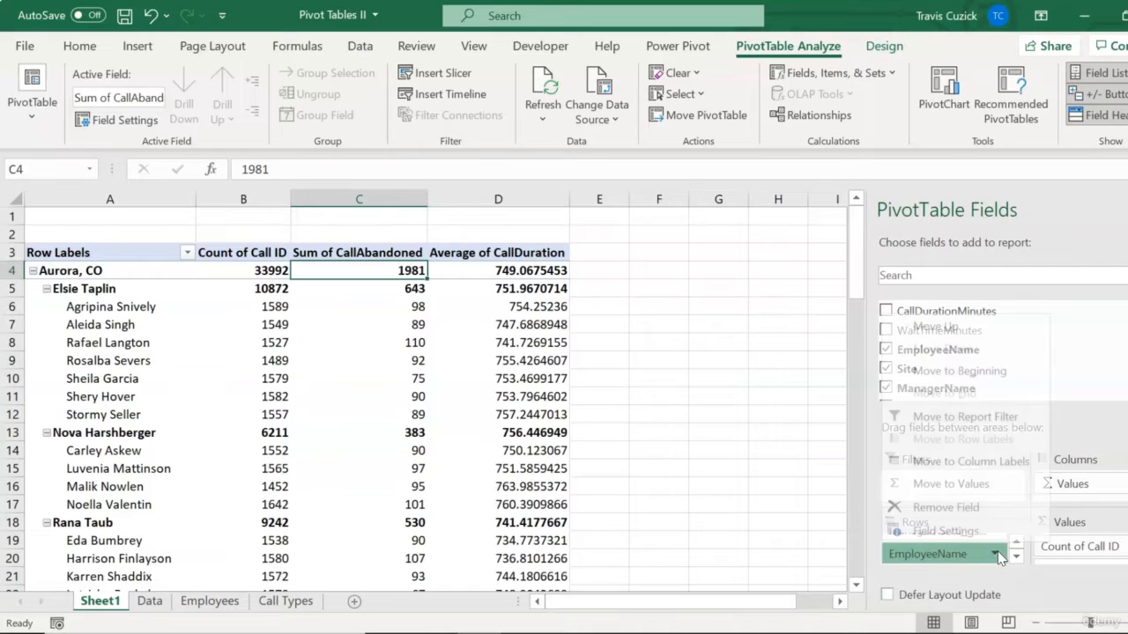
{"action": "left_click", "coordinate": [946, 368]}
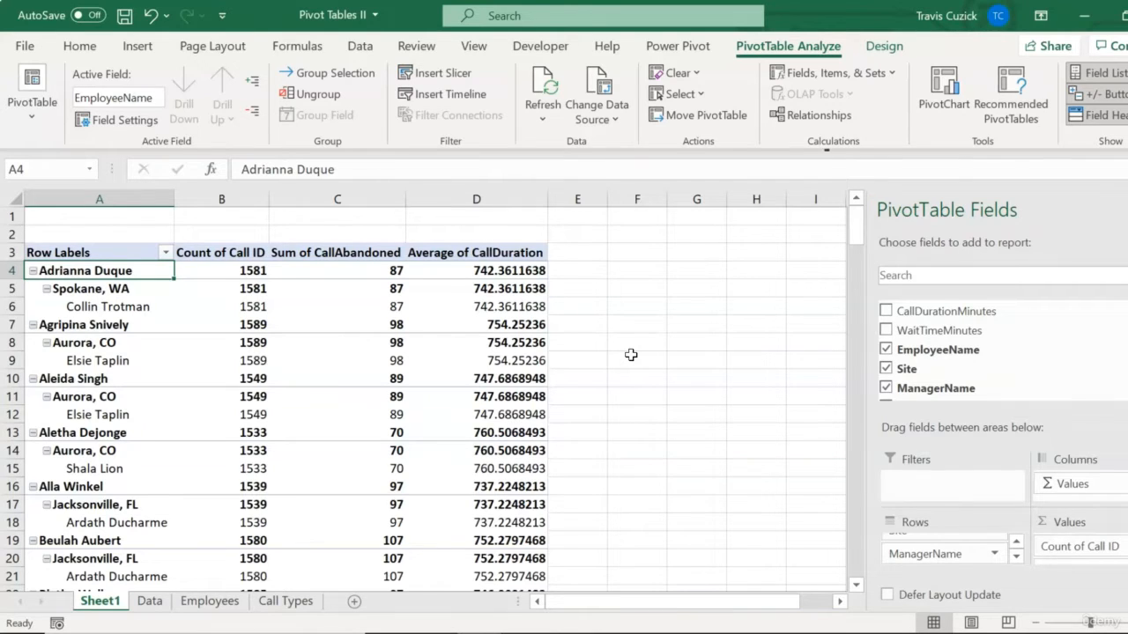
Step: Compare the abandoned-call sums at employee, site and manager level for the first employee listed
{"action": "left_click", "coordinate": [394, 270]}
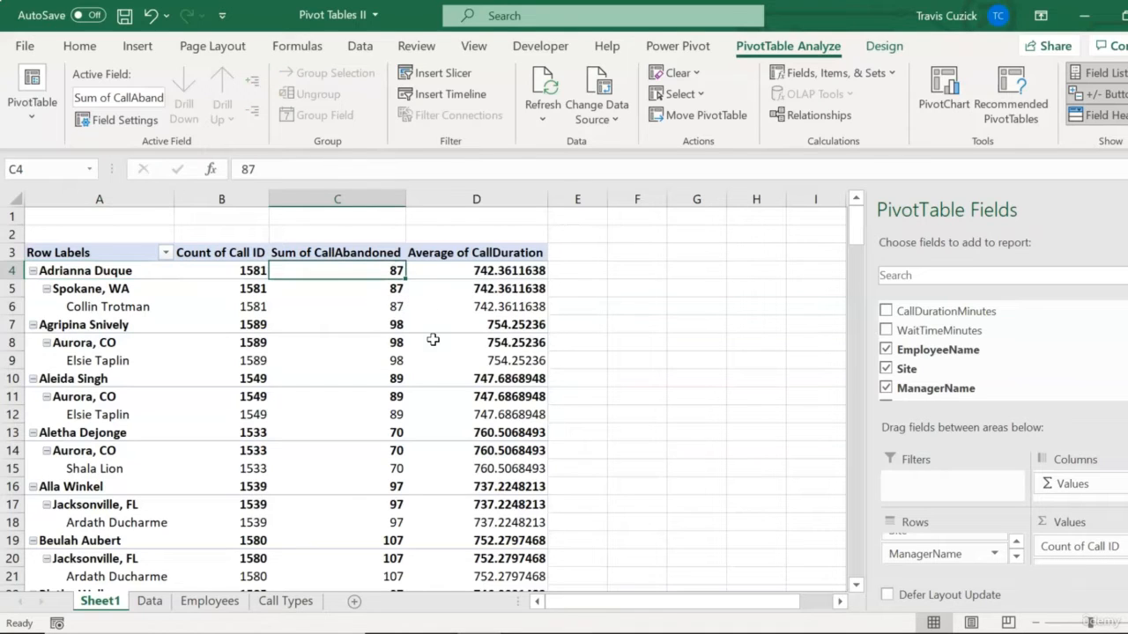
{"action": "left_click", "coordinate": [396, 290]}
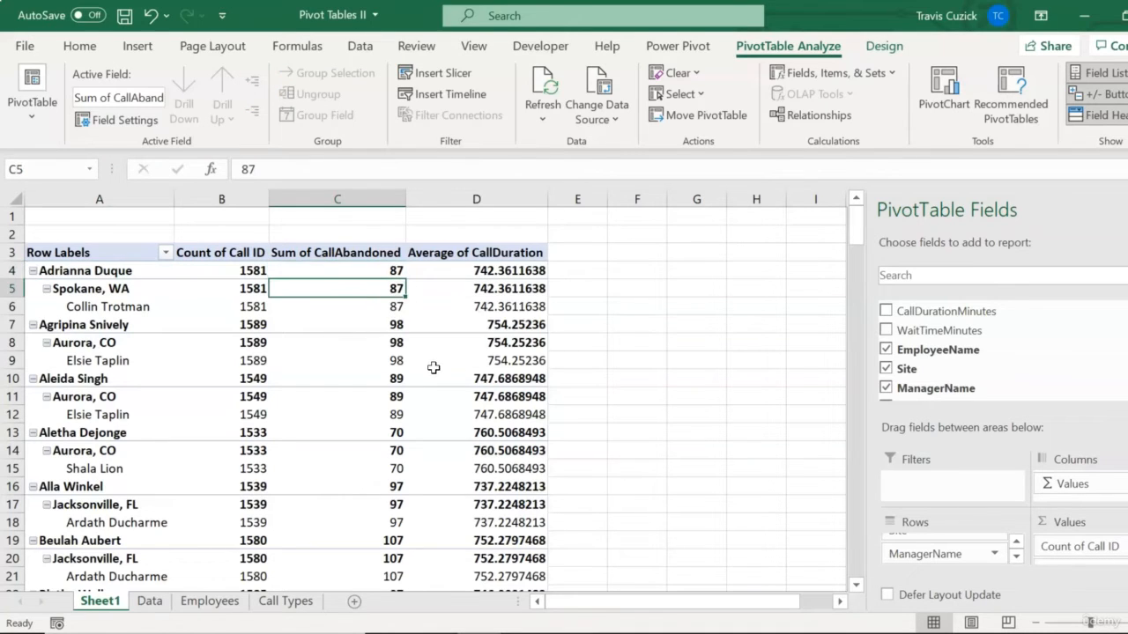
{"action": "left_click", "coordinate": [394, 307]}
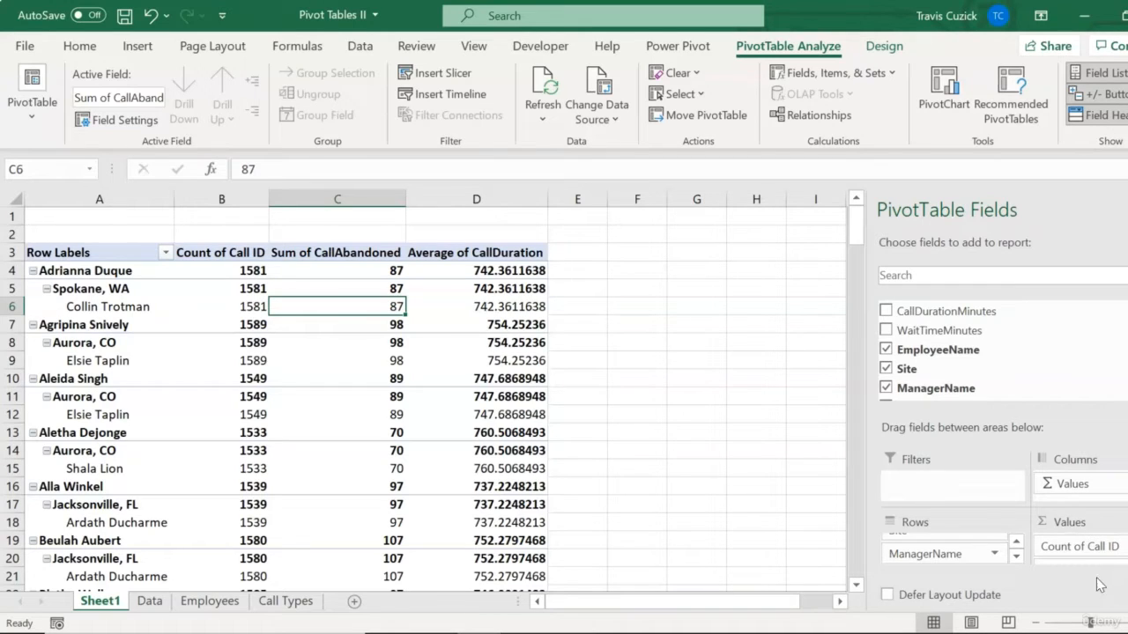
Step: Move EmployeeName to the end of the row fields, below Site and ManagerName
{"action": "left_click", "coordinate": [1015, 541]}
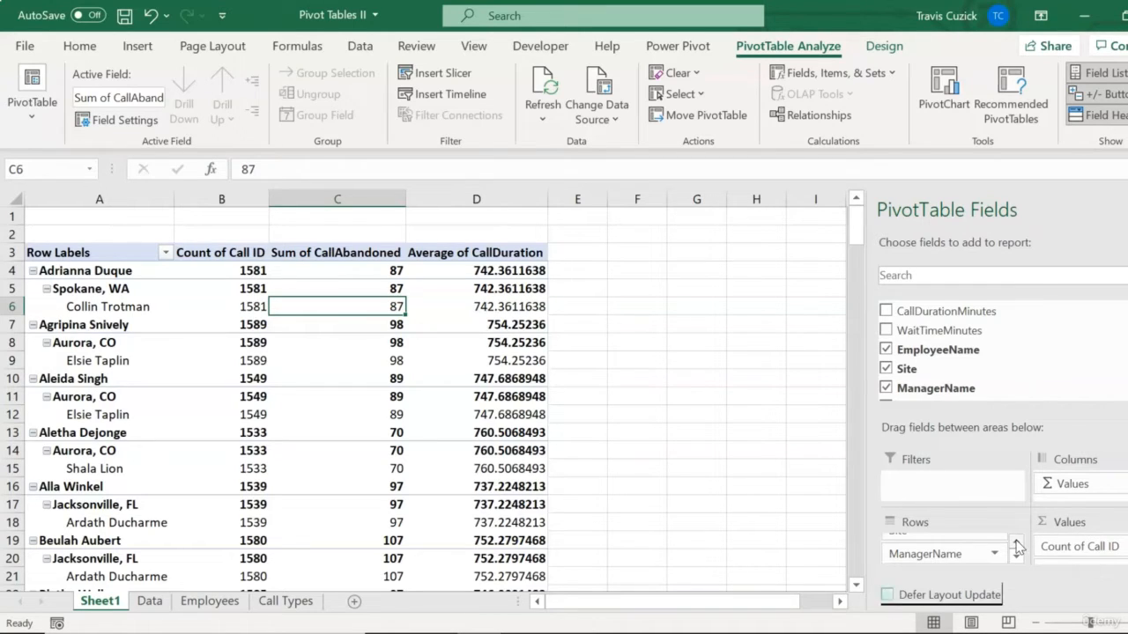
{"action": "left_click", "coordinate": [1016, 541]}
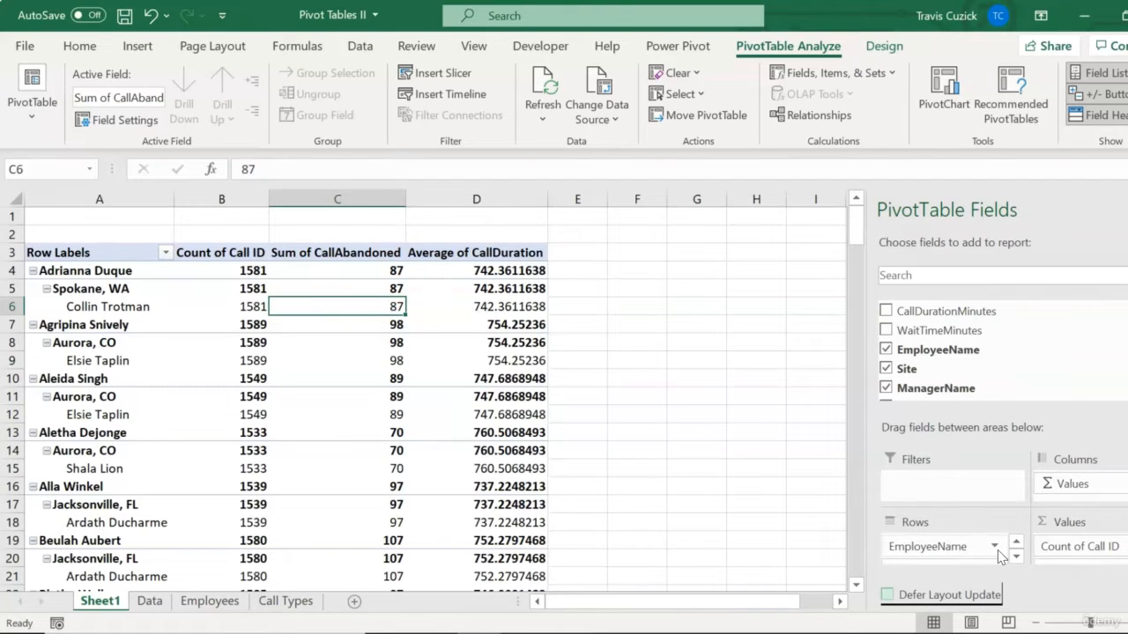
{"action": "left_click", "coordinate": [995, 547]}
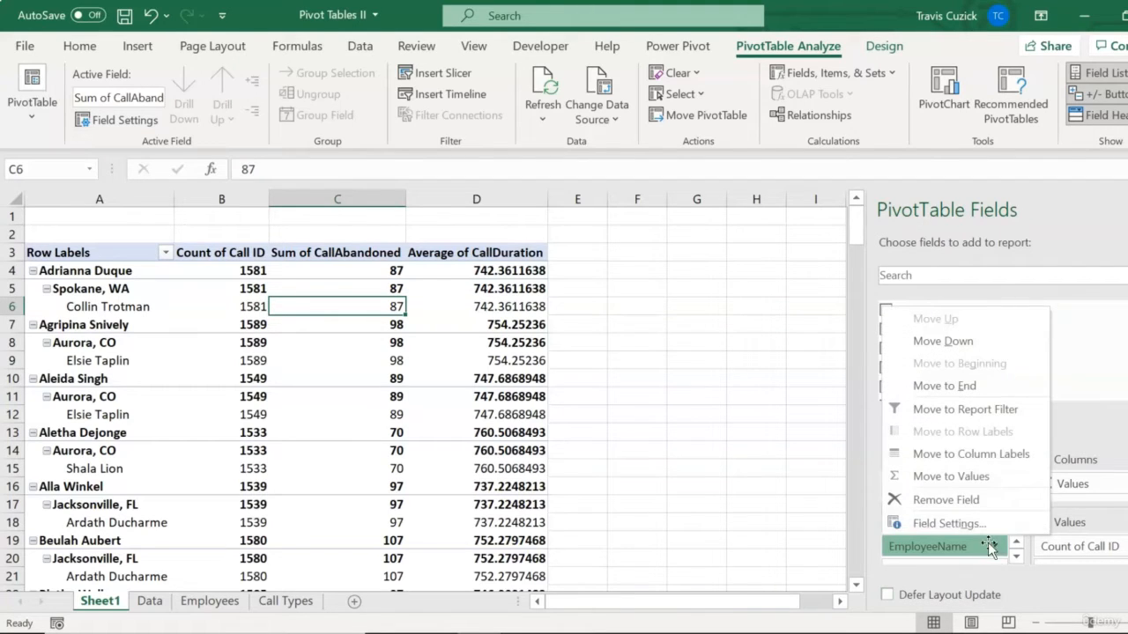
{"action": "left_click", "coordinate": [958, 393]}
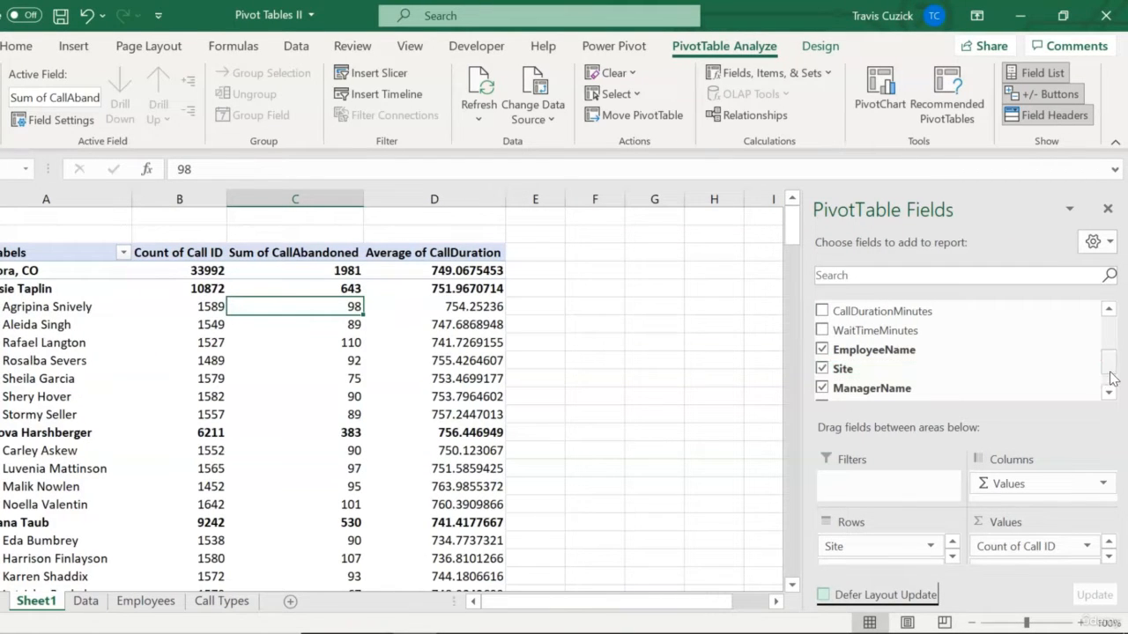
Step: Add CallTypeDesc to the PivotTable's column fields ahead of Values, and close the field list
{"action": "mouse_move", "coordinate": [1112, 368]}
{"action": "left_mouse_down"}
{"action": "mouse_move", "coordinate": [1106, 381]}
{"action": "mouse_move", "coordinate": [1110, 356]}
{"action": "mouse_move", "coordinate": [1108, 376]}
{"action": "left_mouse_up"}
{"action": "scroll", "coordinate": [932, 372], "scroll_direction": "down", "scroll_amount": 1}
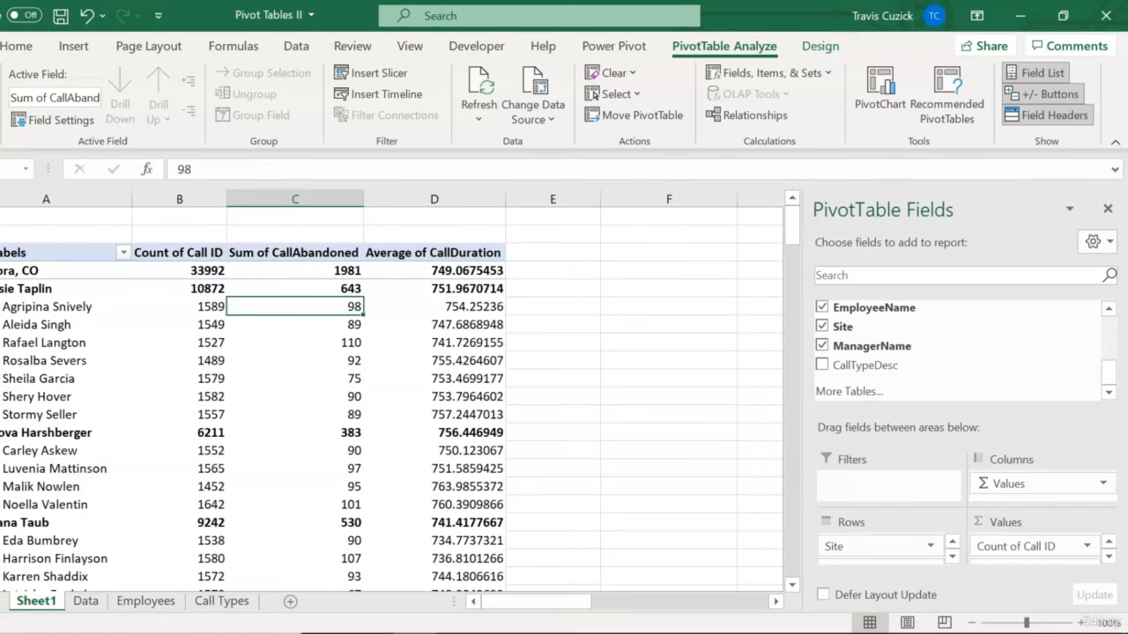
{"action": "left_click_drag", "start_coordinate": [867, 365], "coordinate": [1045, 473]}
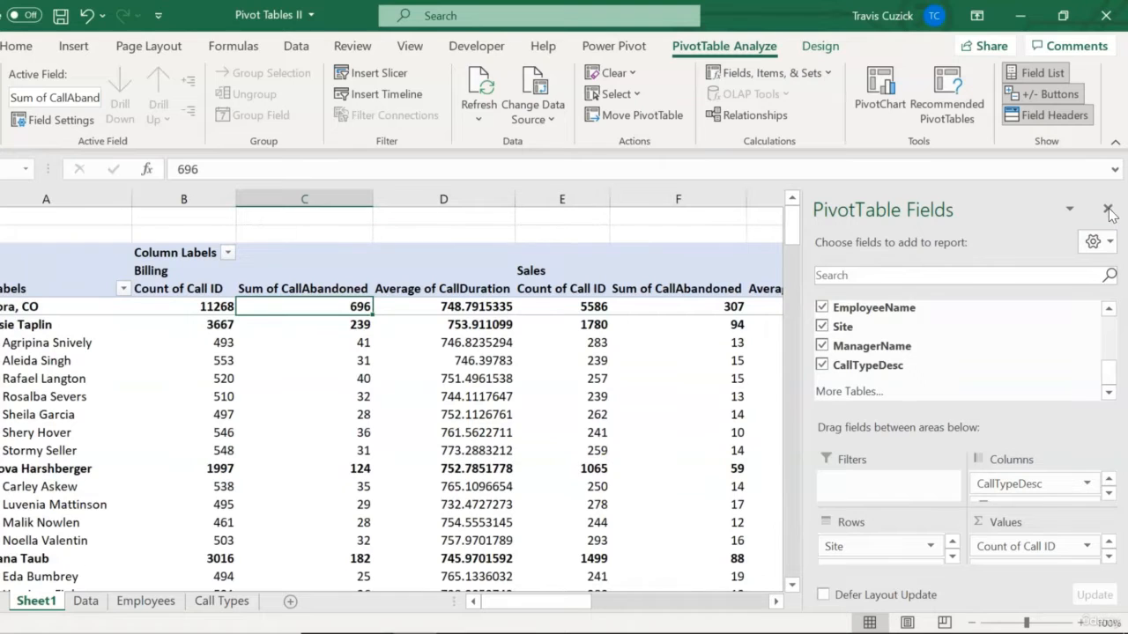
{"action": "left_click", "coordinate": [1108, 211]}
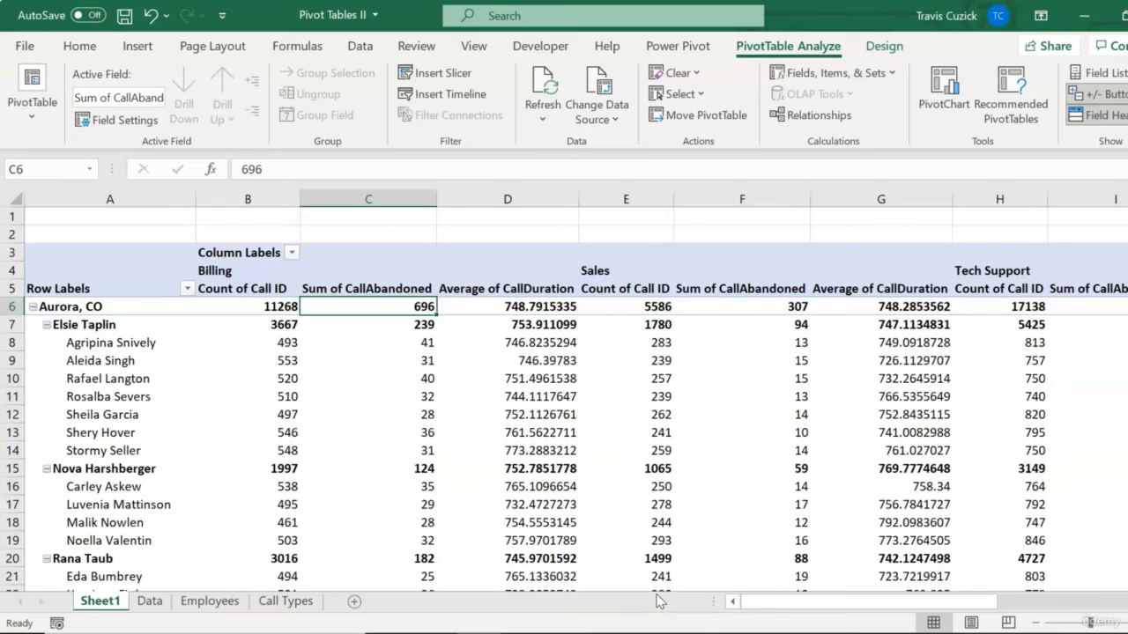
Step: Examine the Billing, Sales and Tech Support column groups, their repeated value fields and the employee-level abandoned-call sums under Billing
{"action": "left_click_drag", "start_coordinate": [766, 611], "coordinate": [765, 610]}
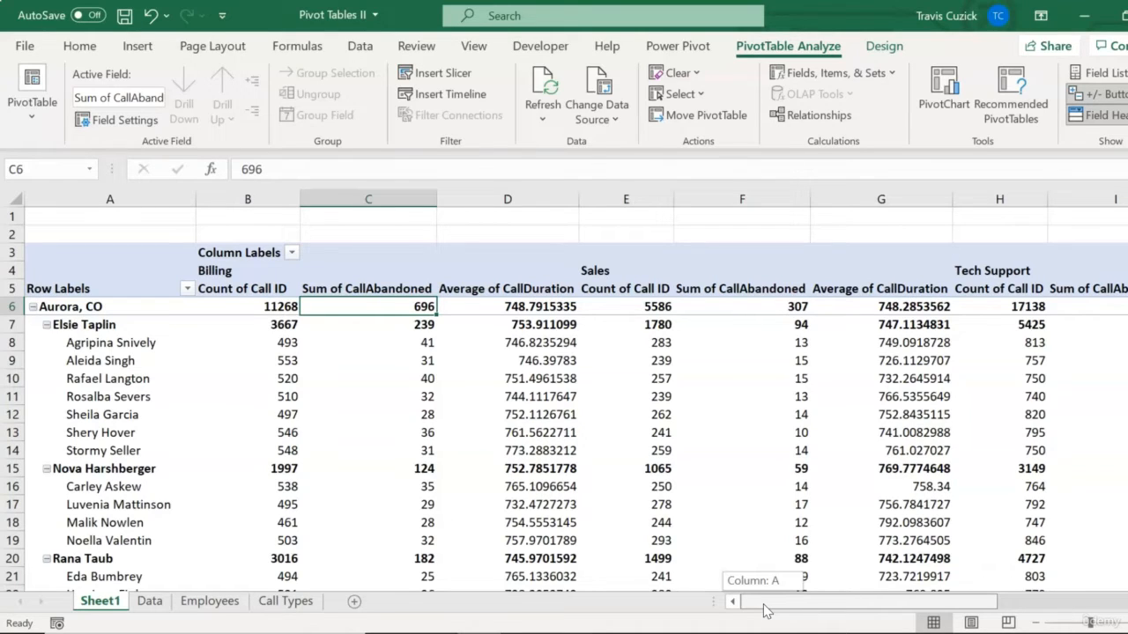
{"action": "left_click_drag", "start_coordinate": [766, 610], "coordinate": [766, 611]}
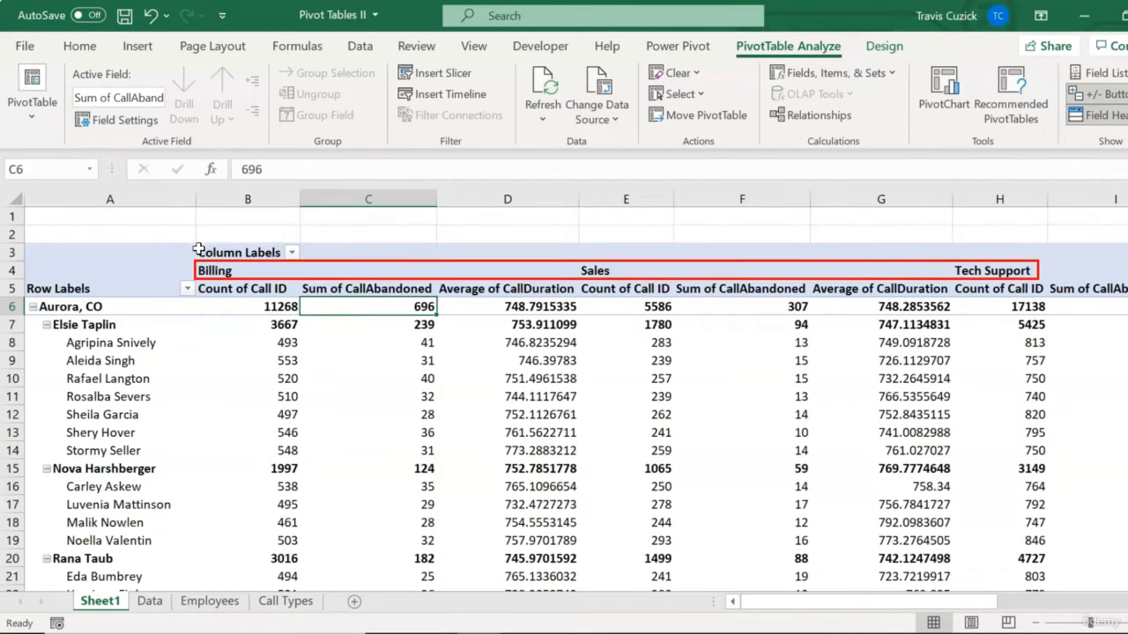
{"action": "left_click", "coordinate": [227, 273]}
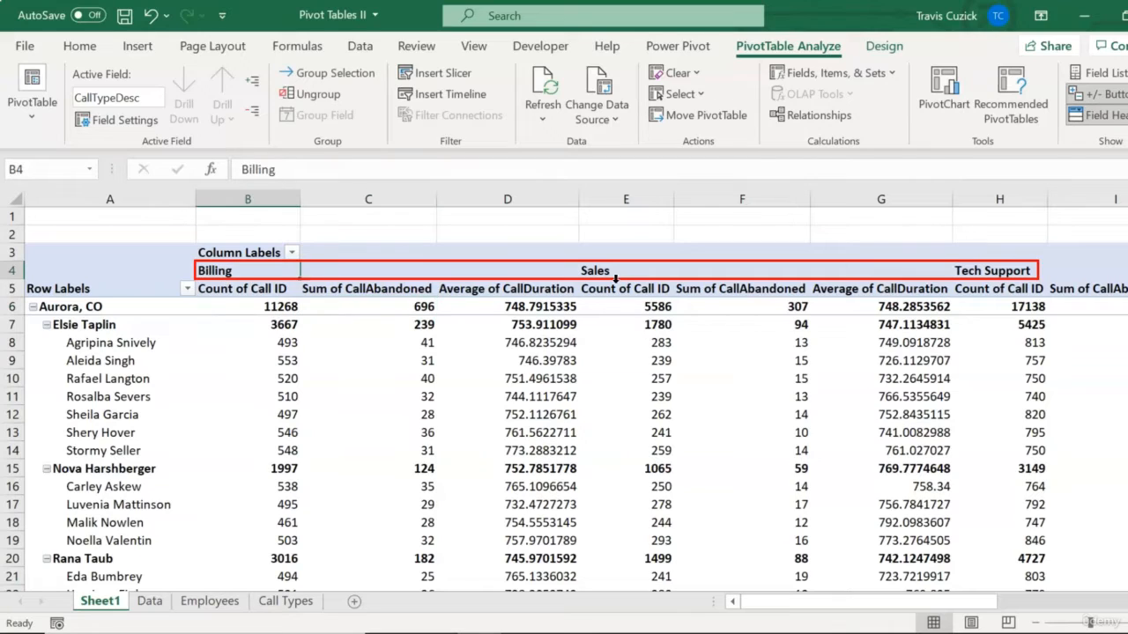
{"action": "left_click", "coordinate": [615, 274]}
{"action": "left_click", "coordinate": [1013, 269]}
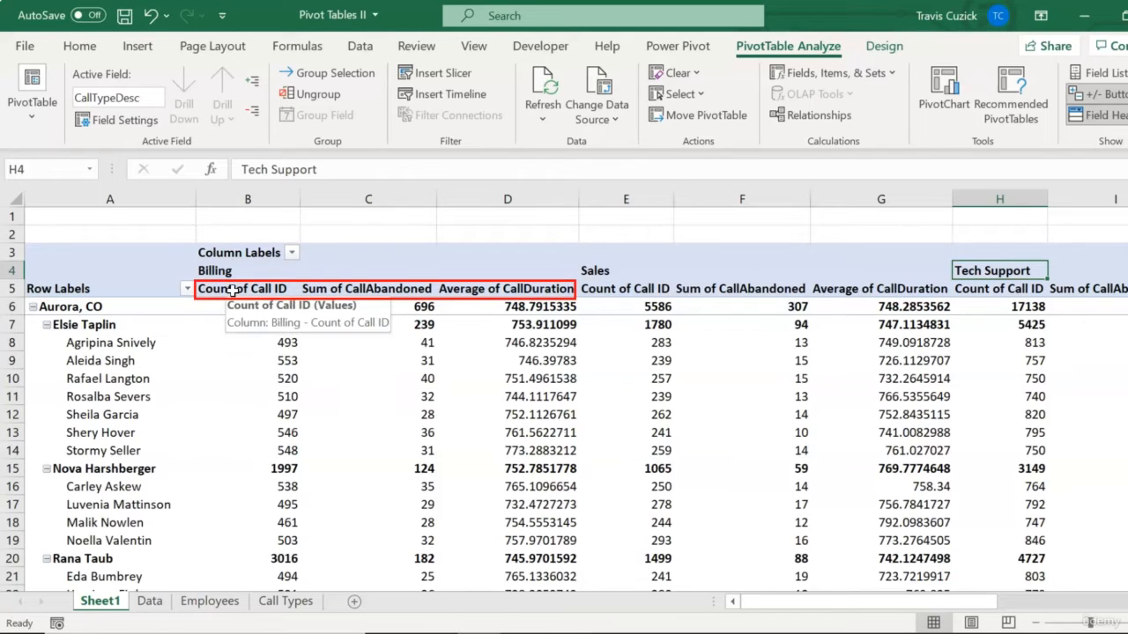
{"action": "left_click", "coordinate": [265, 288]}
{"action": "left_click", "coordinate": [377, 291]}
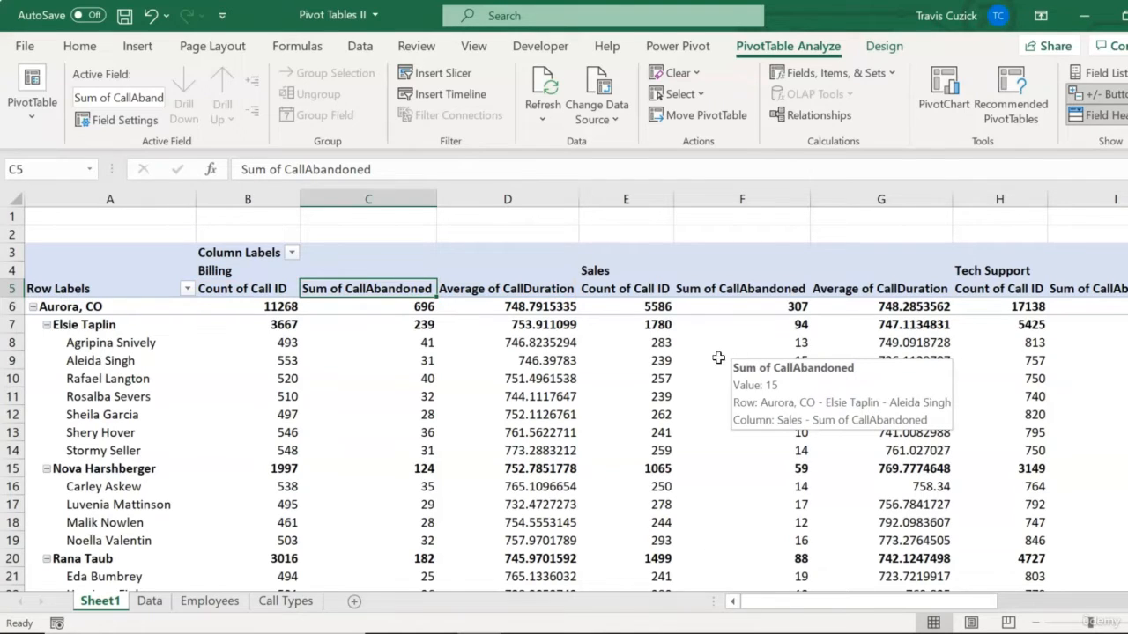
{"action": "left_click", "coordinate": [425, 344]}
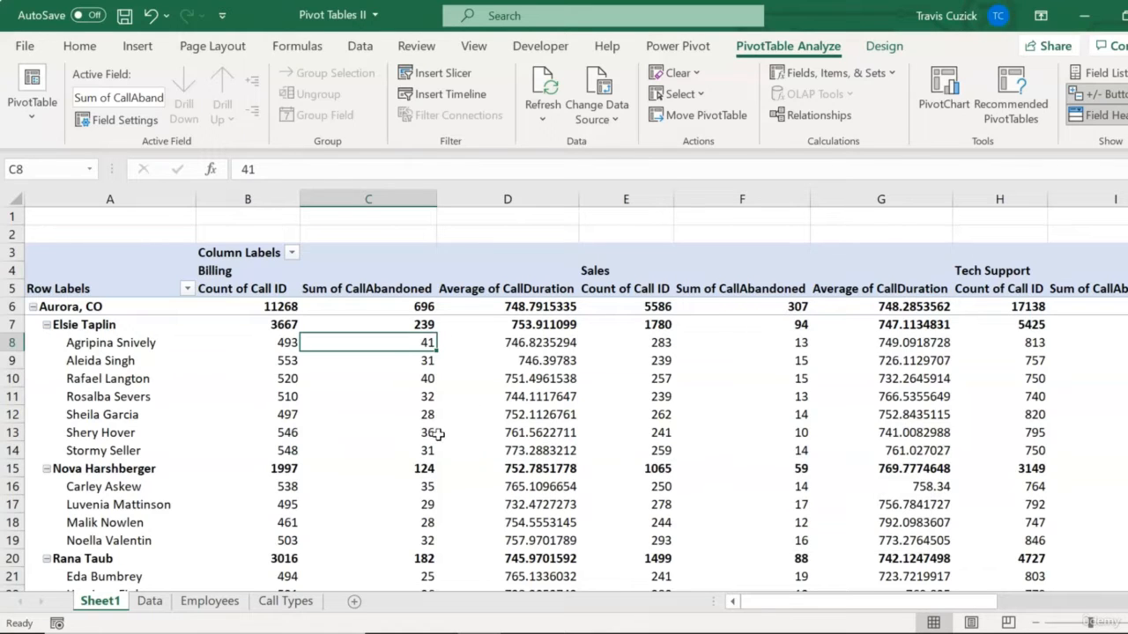
{"action": "left_click", "coordinate": [416, 415]}
{"action": "mouse_move", "coordinate": [851, 486]}
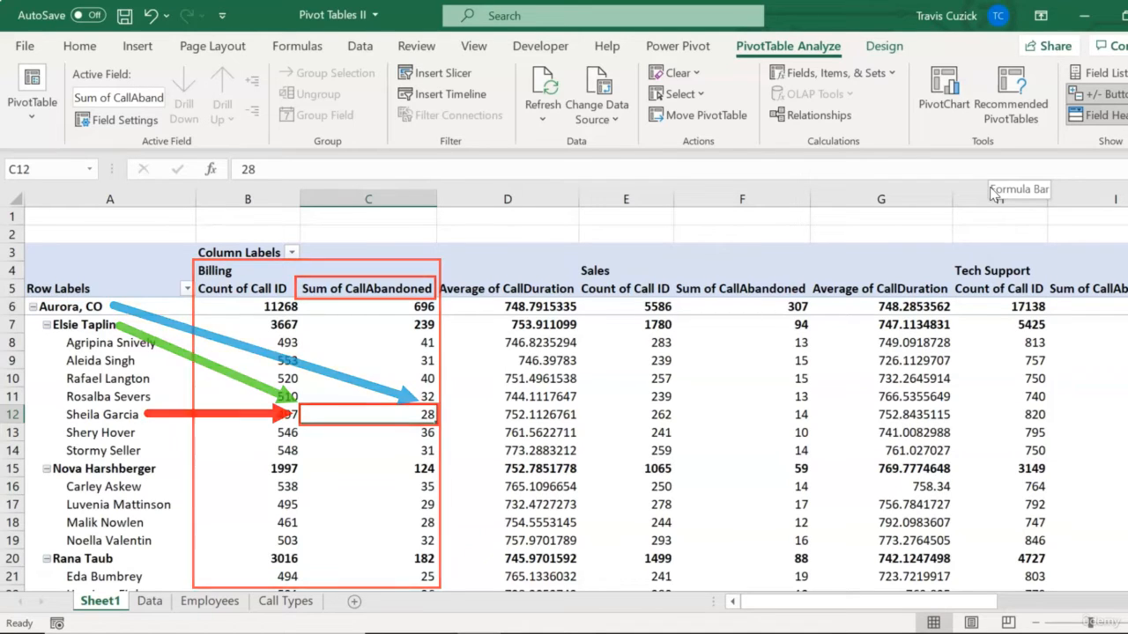
Step: Filter the Site column on the Data sheet to show only Aurora, CO
{"action": "left_click", "coordinate": [149, 601]}
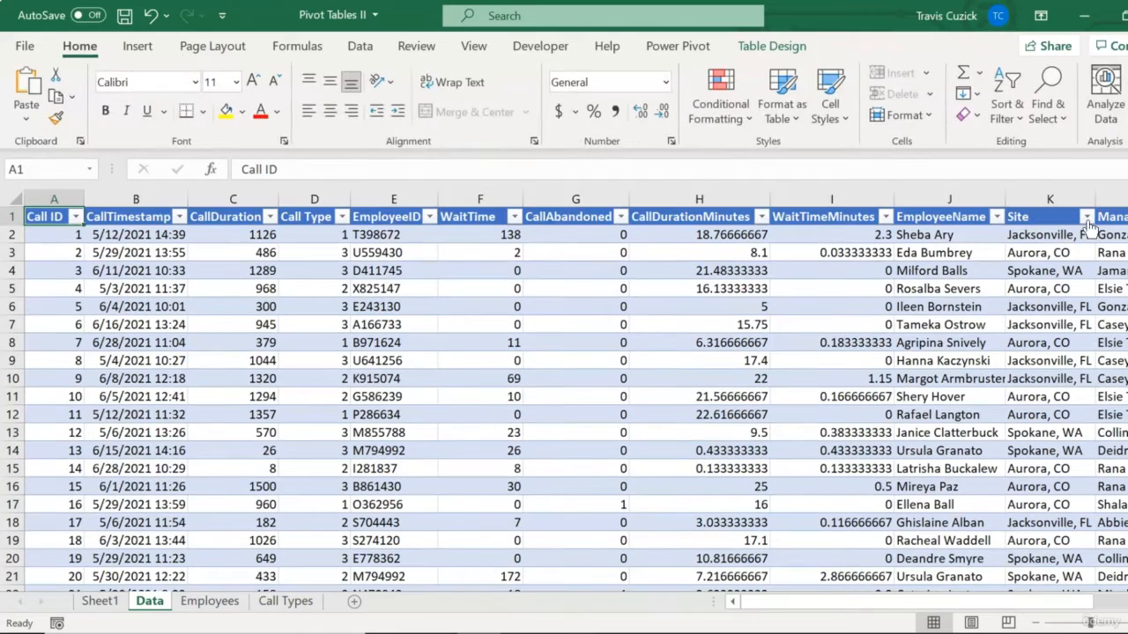
{"action": "left_click", "coordinate": [1088, 217]}
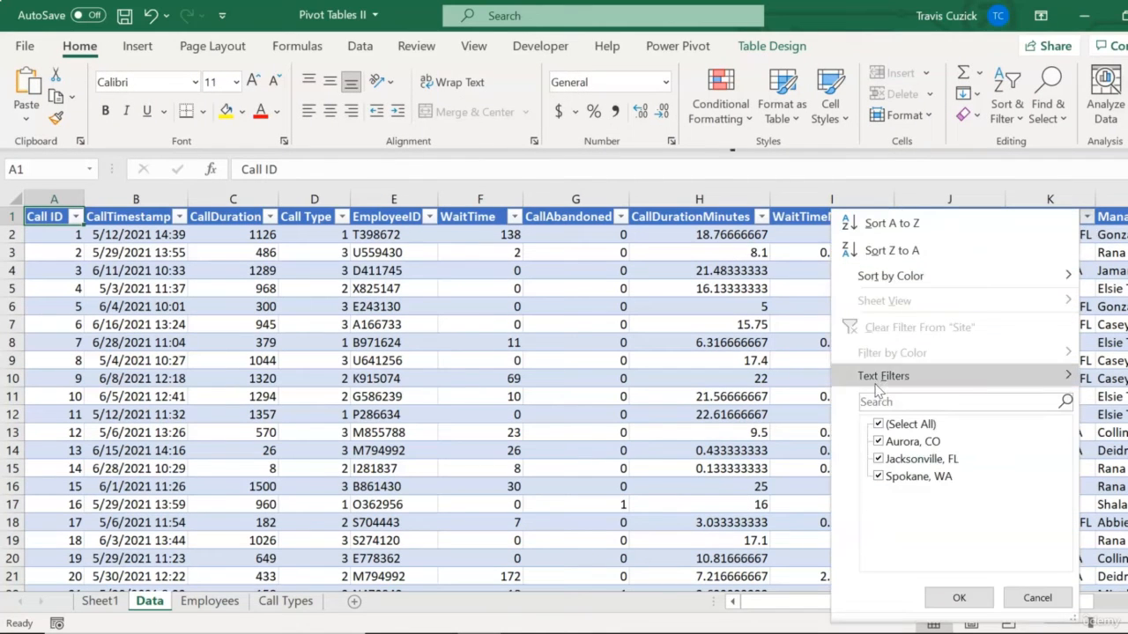
{"action": "left_click", "coordinate": [878, 424]}
{"action": "left_click", "coordinate": [881, 443]}
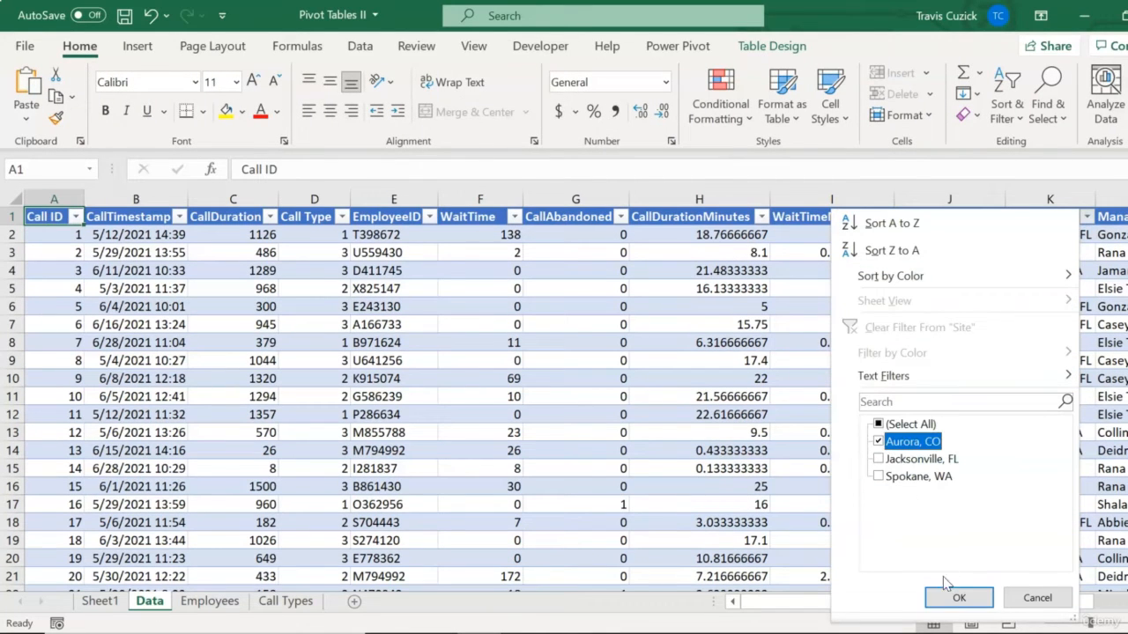
{"action": "left_click", "coordinate": [958, 597]}
Step: Filter the ManagerName column to only the first manager listed for the Aurora, CO site
{"action": "left_click_drag", "start_coordinate": [1053, 602], "coordinate": [1075, 615]}
{"action": "left_click", "coordinate": [1029, 217]}
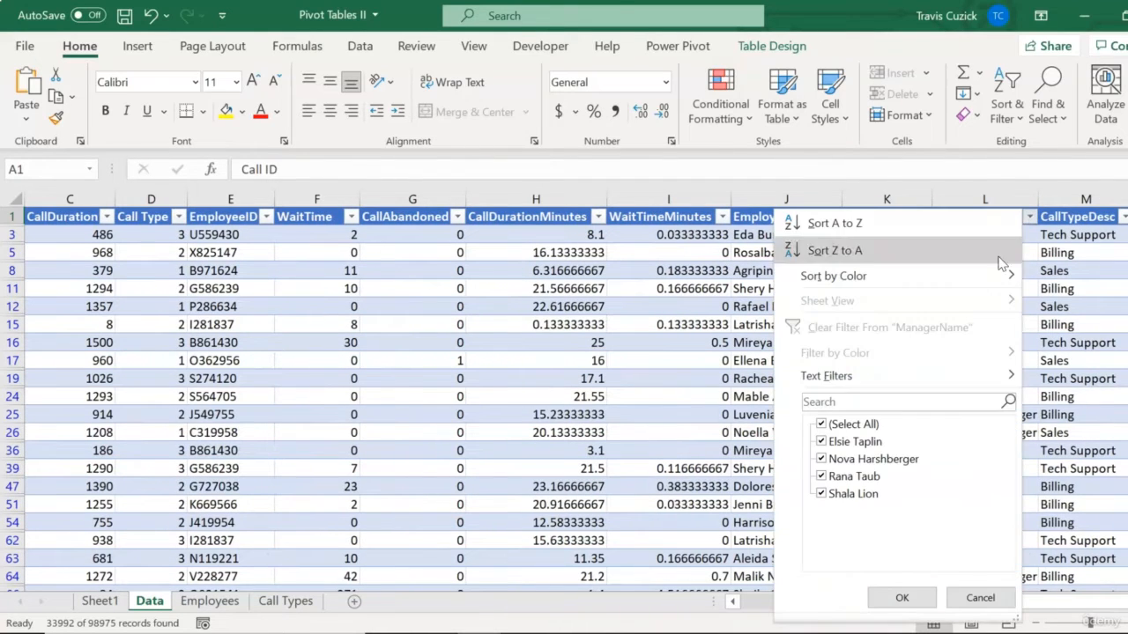
{"action": "left_click", "coordinate": [850, 424]}
{"action": "left_click", "coordinate": [842, 441]}
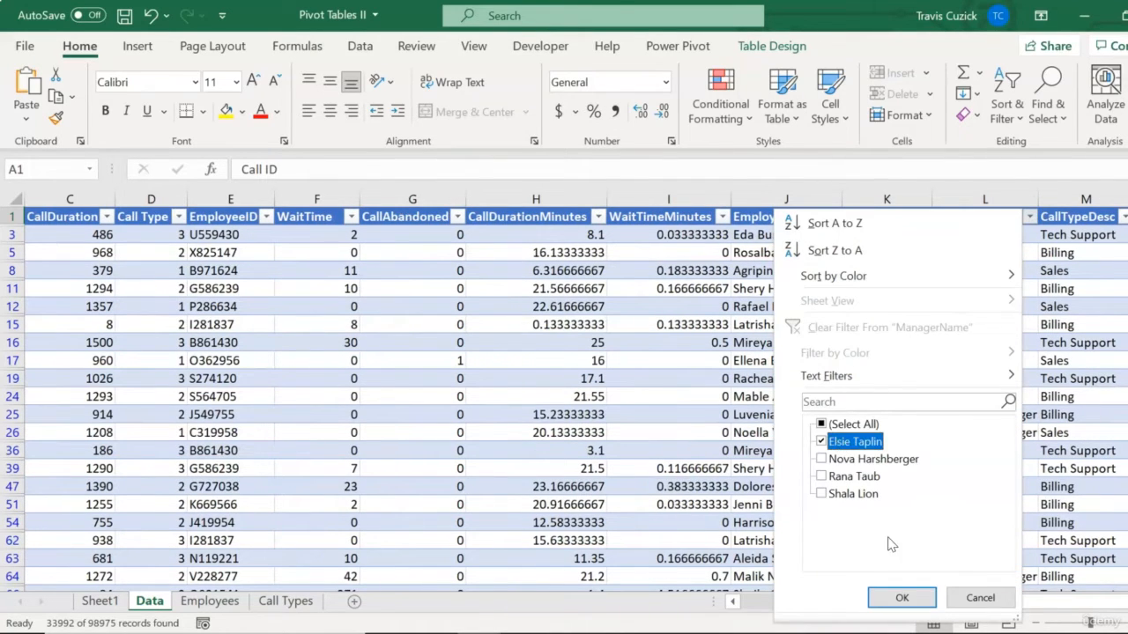
{"action": "left_click", "coordinate": [900, 597]}
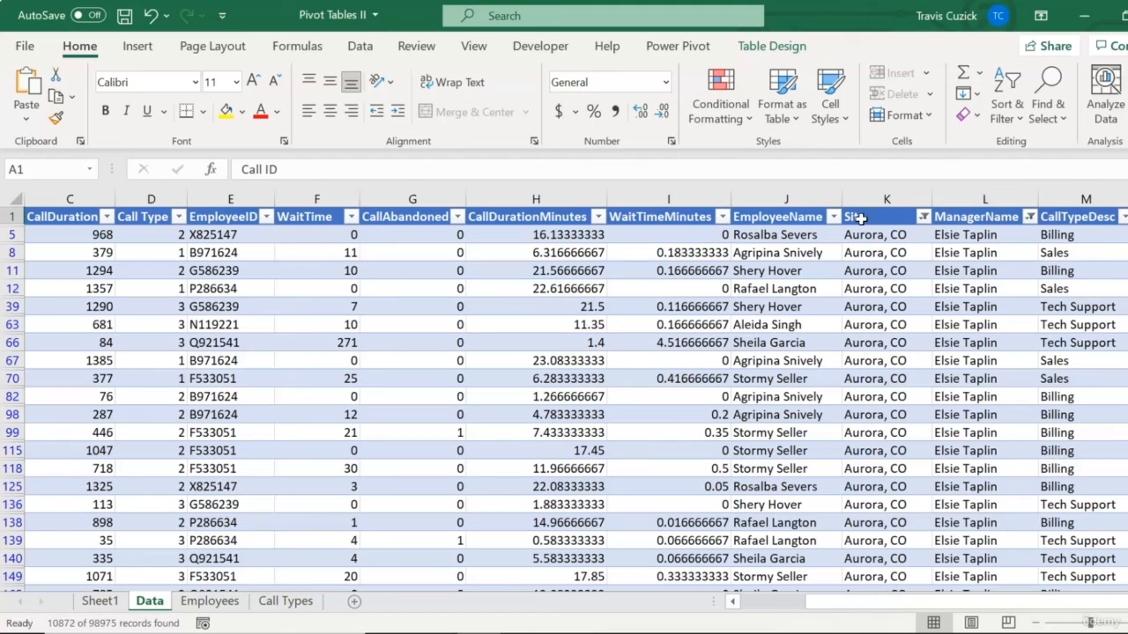
Step: Filter the EmployeeName column to only the fifth employee listed for the filtered manager
{"action": "left_click", "coordinate": [832, 217]}
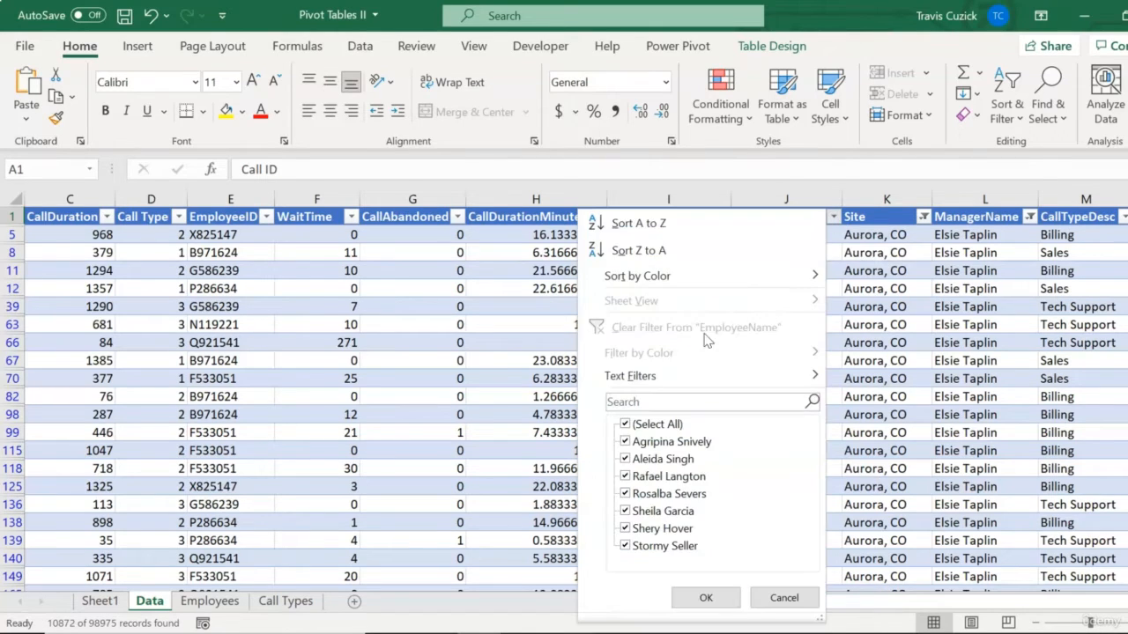
{"action": "left_click", "coordinate": [672, 427]}
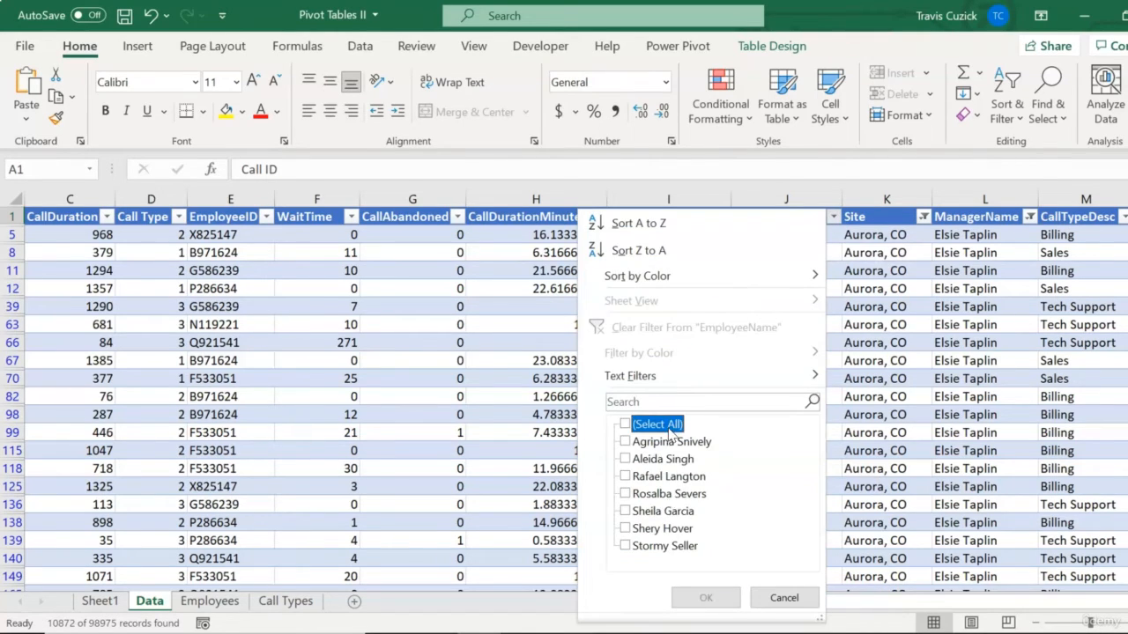
{"action": "left_click", "coordinate": [656, 513]}
{"action": "left_click", "coordinate": [706, 597]}
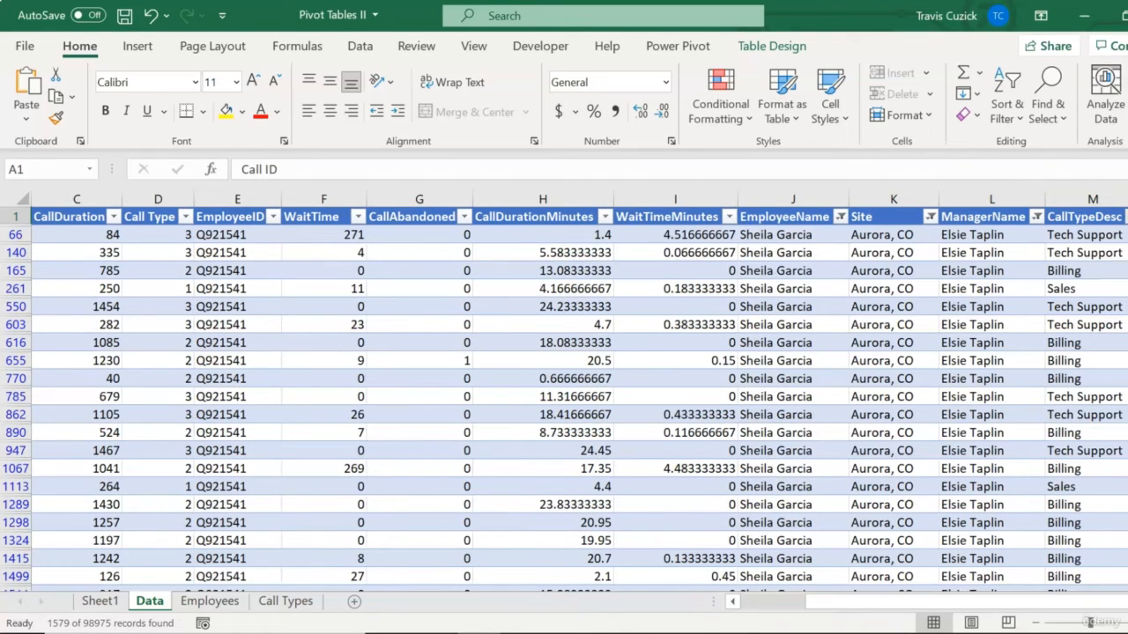
Step: Filter the CallTypeDesc column to show only Billing calls
{"action": "left_click", "coordinate": [1123, 217]}
{"action": "left_click", "coordinate": [934, 424]}
{"action": "left_click", "coordinate": [939, 444]}
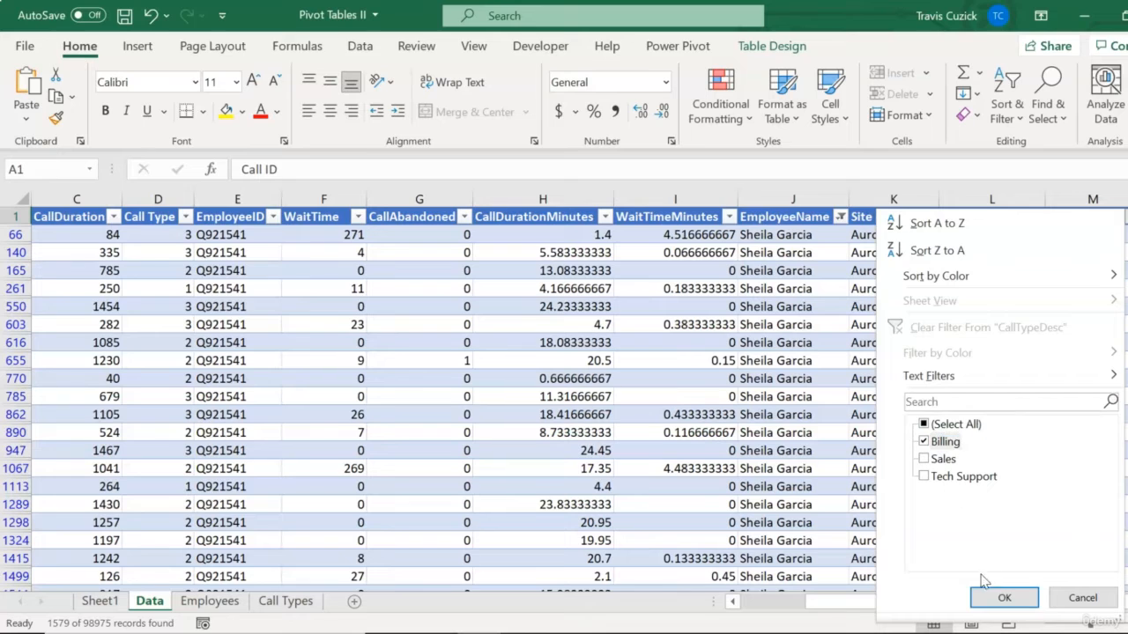
{"action": "left_click", "coordinate": [1000, 598]}
Step: Filter the CallAbandoned column to exclude 0, leaving only records with the value 1
{"action": "left_click", "coordinate": [464, 217]}
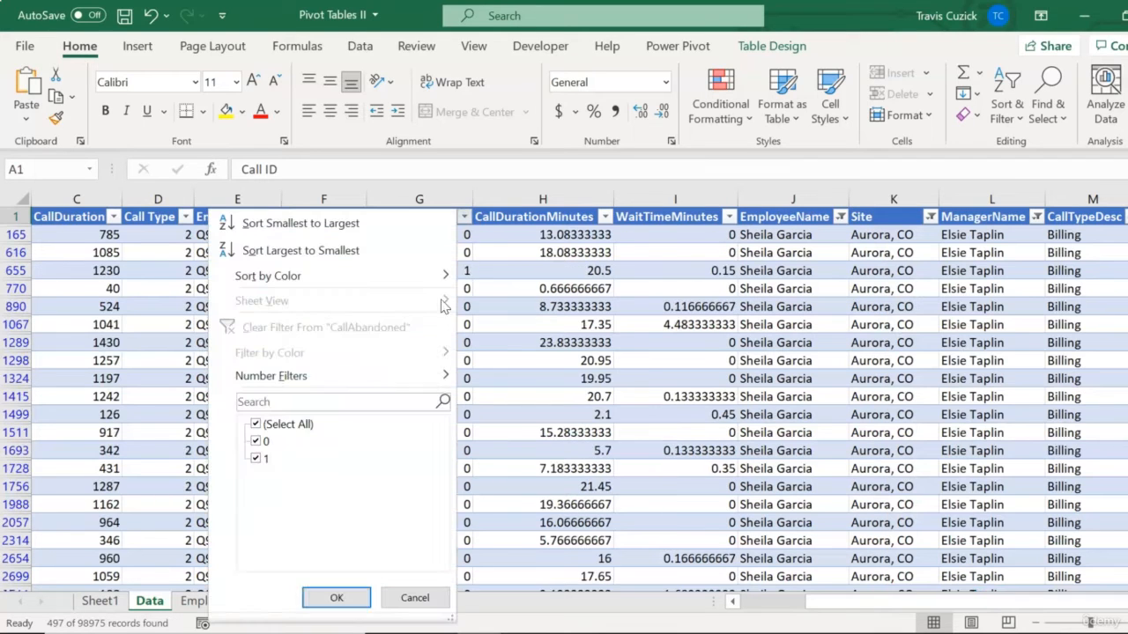
{"action": "left_click", "coordinate": [264, 443]}
{"action": "left_click", "coordinate": [337, 598]}
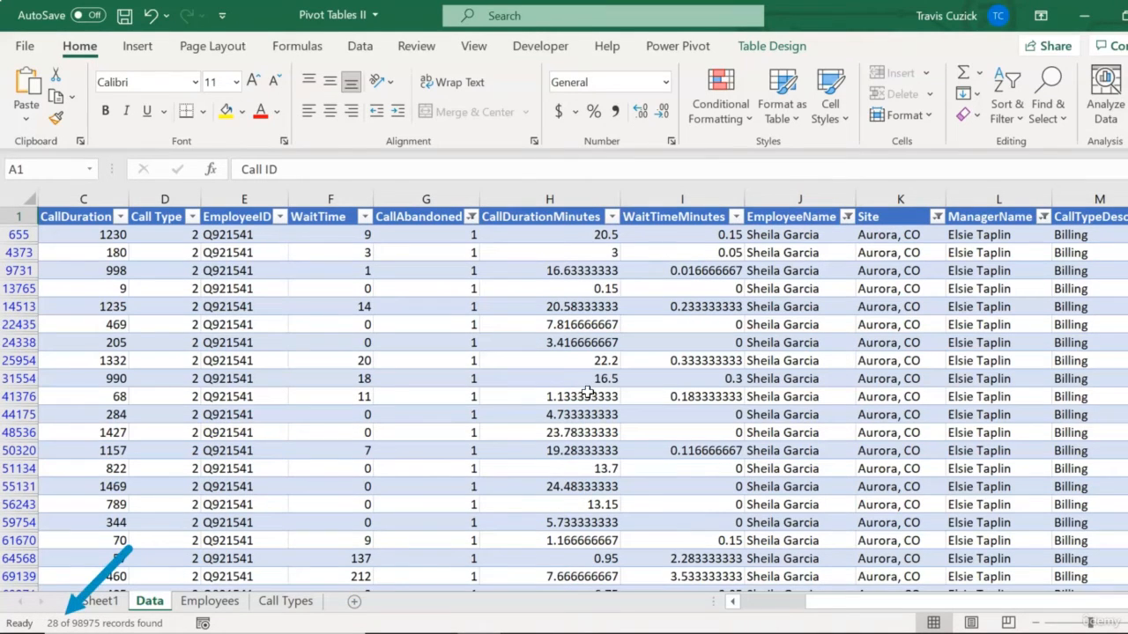
Step: Return to the PivotTable on Sheet1 and collapse and re-expand the first manager's employee rows under Aurora, CO
{"action": "left_click", "coordinate": [104, 601]}
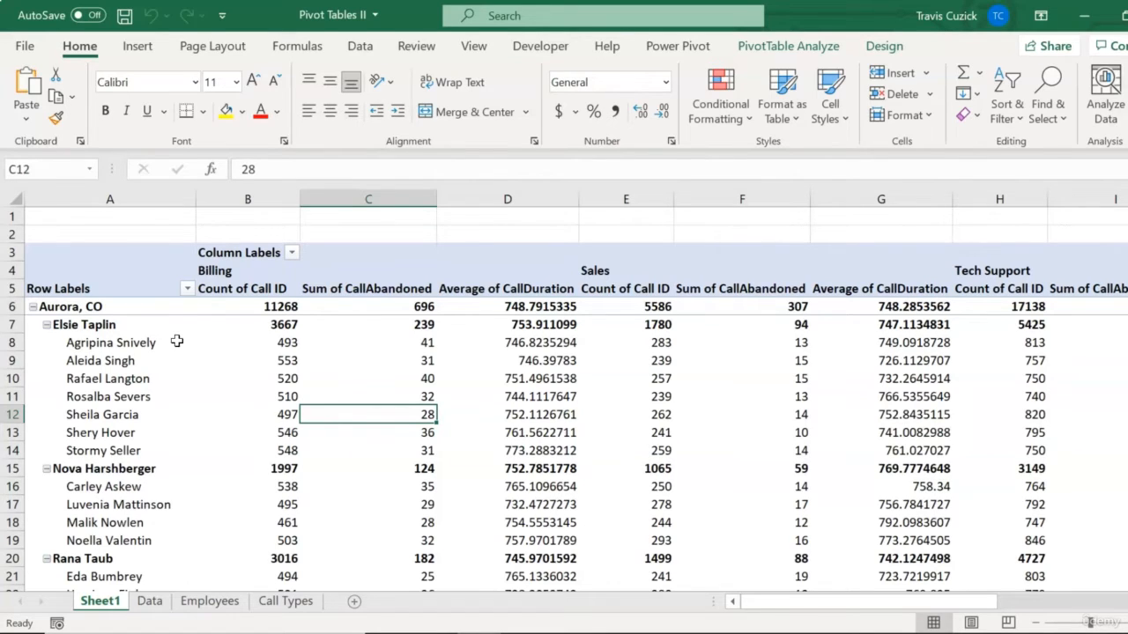
{"action": "mouse_move", "coordinate": [294, 426]}
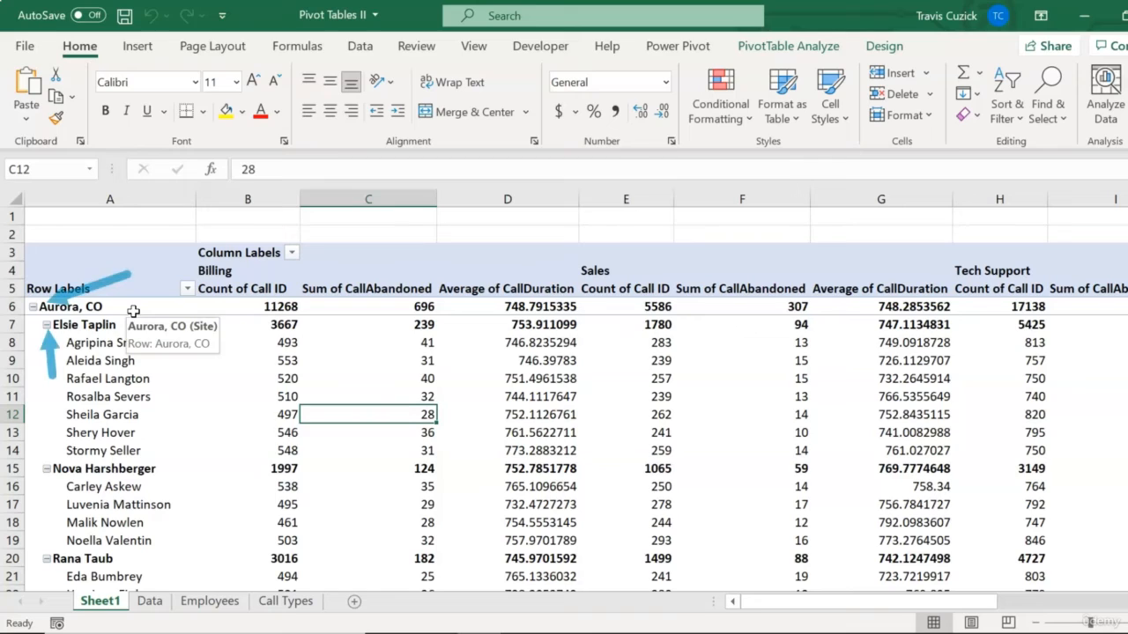
{"action": "mouse_move", "coordinate": [258, 378]}
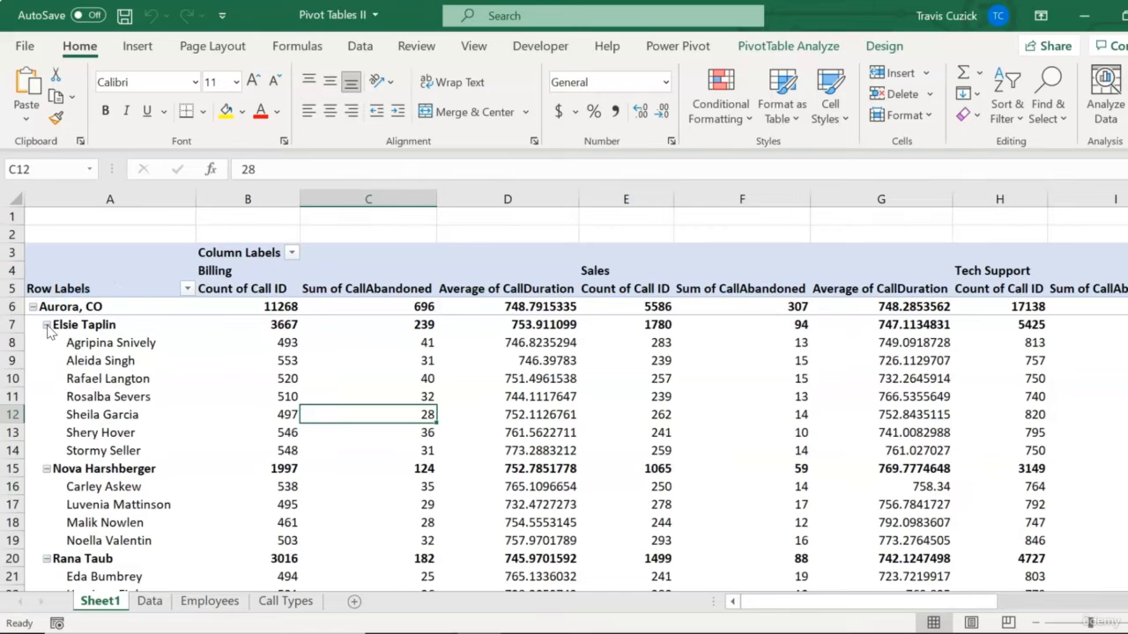
{"action": "left_click", "coordinate": [47, 325]}
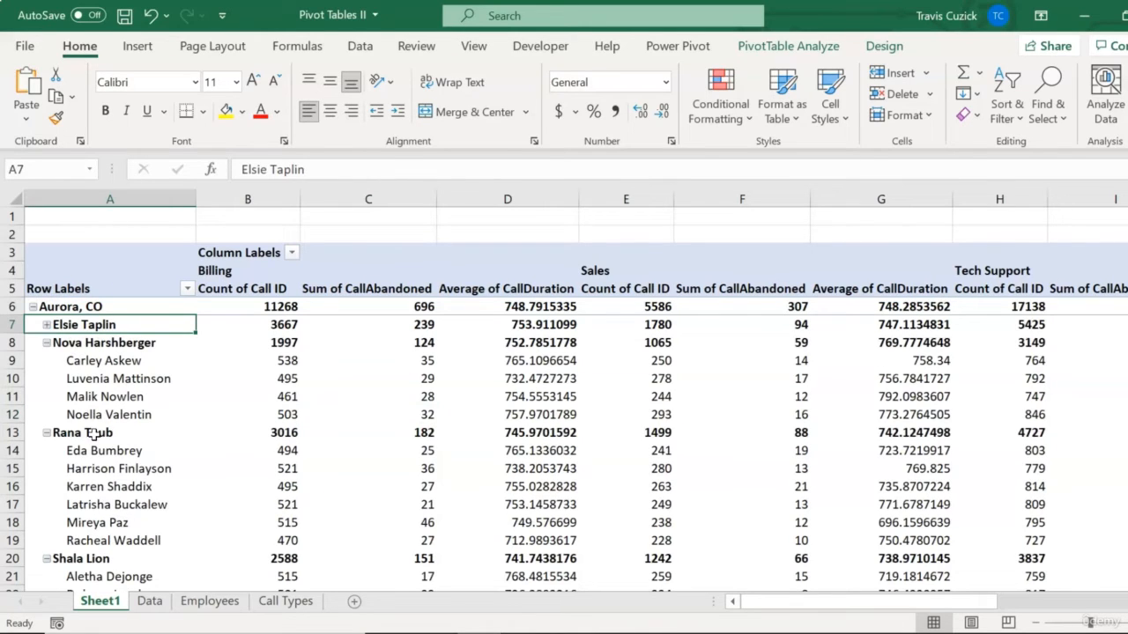
{"action": "mouse_move", "coordinate": [356, 418]}
{"action": "left_click", "coordinate": [46, 325]}
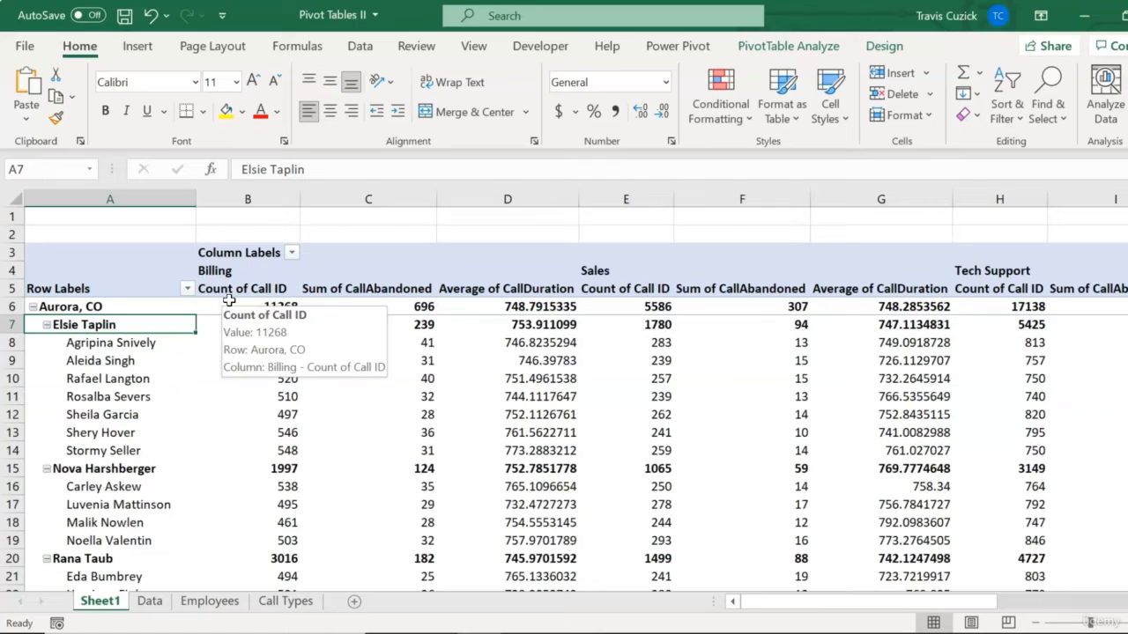
Step: Collapse and re-expand the Aurora, CO site group, and select the first employee label and its manager label
{"action": "left_click", "coordinate": [32, 307]}
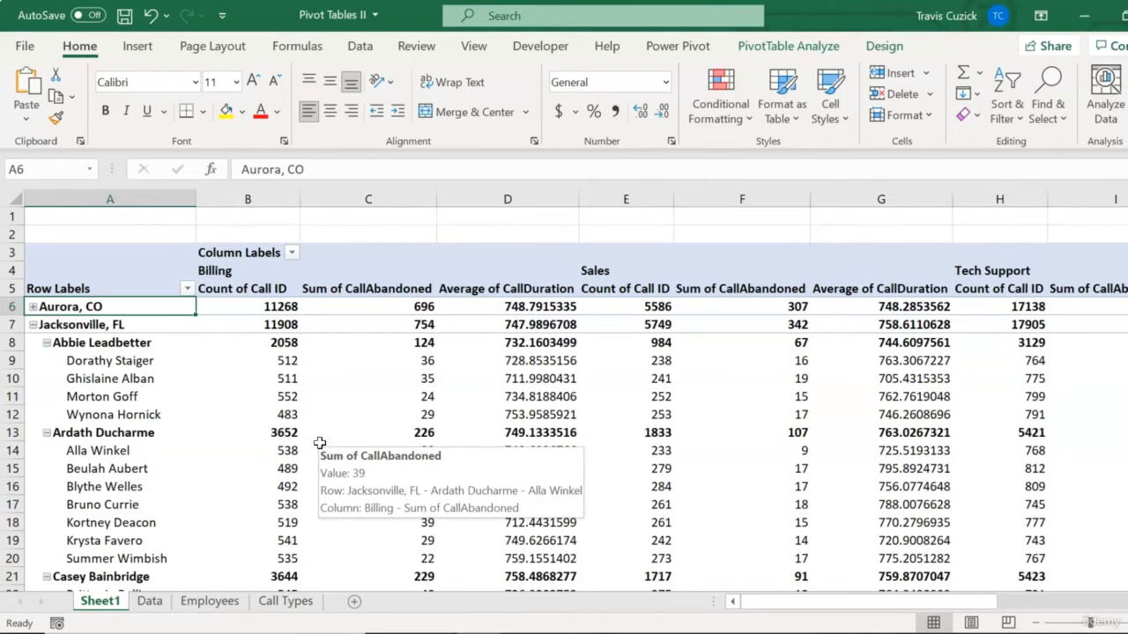
{"action": "left_click", "coordinate": [33, 306]}
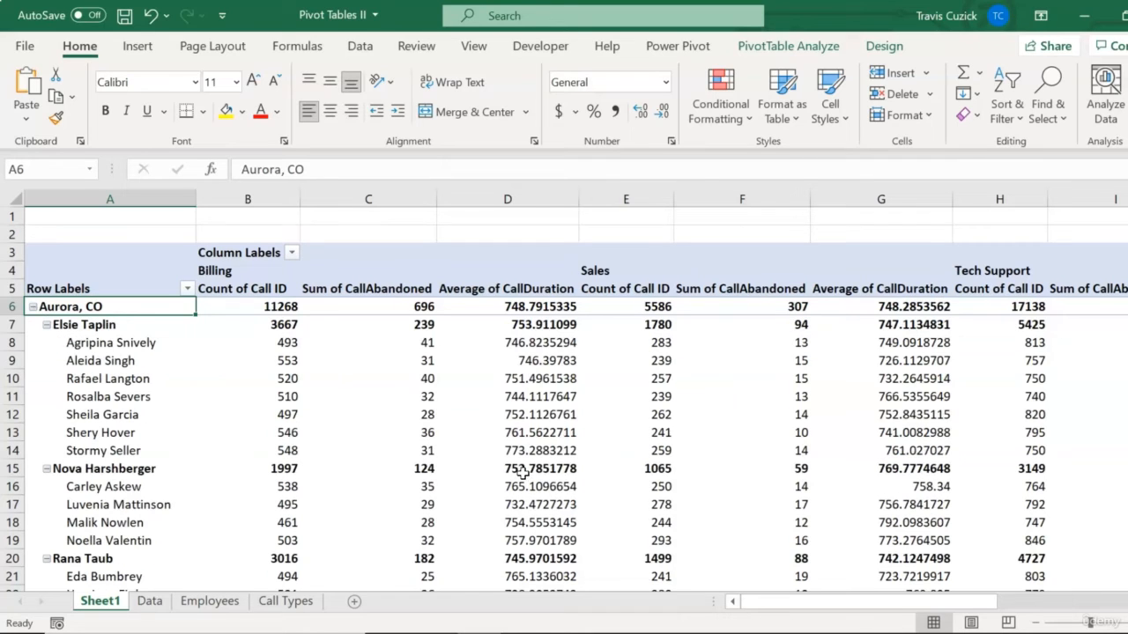
{"action": "left_click", "coordinate": [142, 342]}
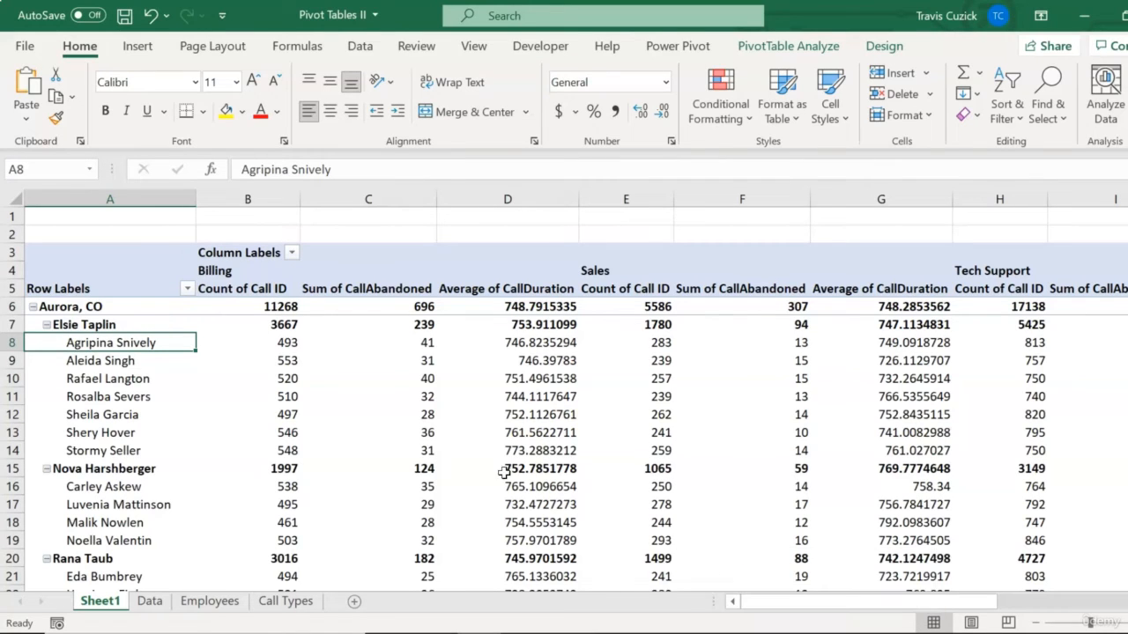
{"action": "left_click", "coordinate": [133, 324]}
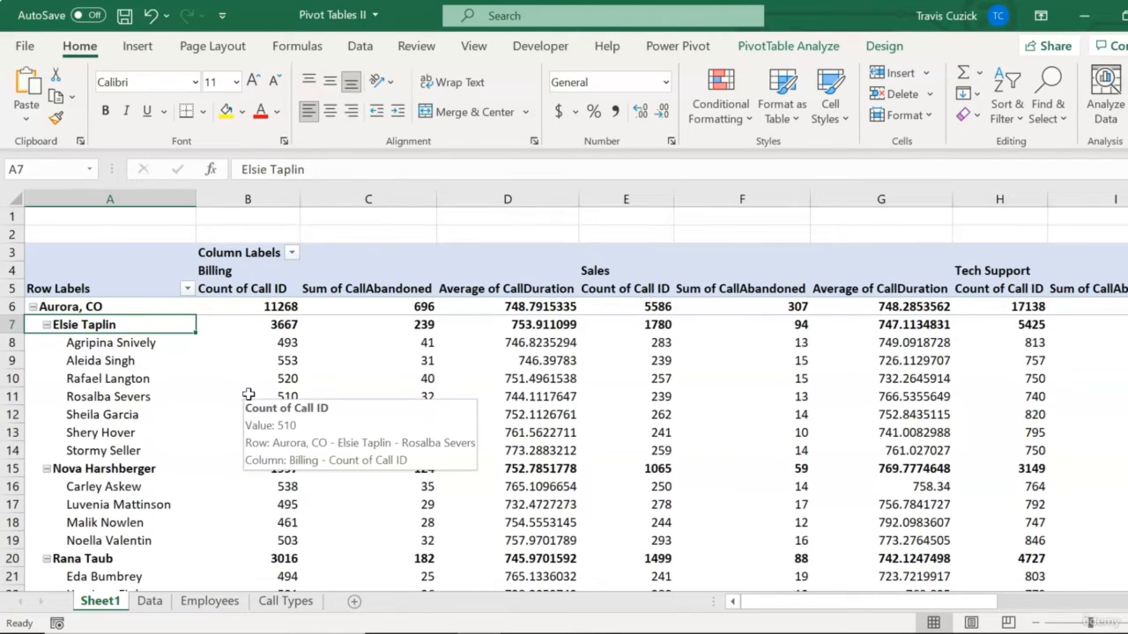
Step: Collapse the entire ManagerName field in the PivotTable so each site lists only its managers
{"action": "right_click", "coordinate": [125, 325]}
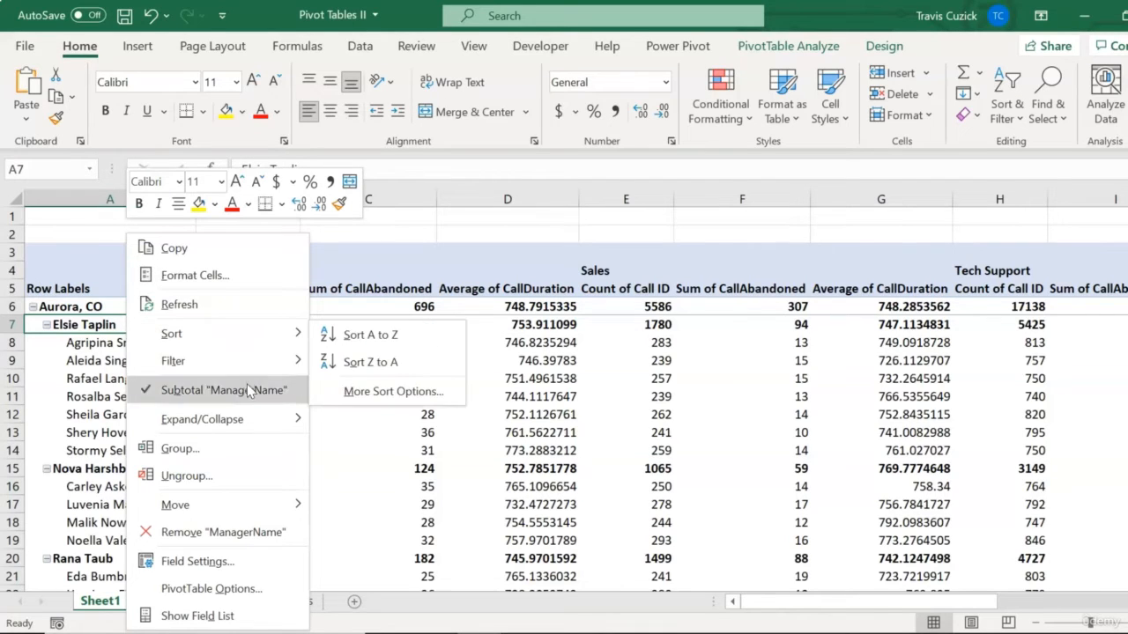
{"action": "mouse_move", "coordinate": [252, 414]}
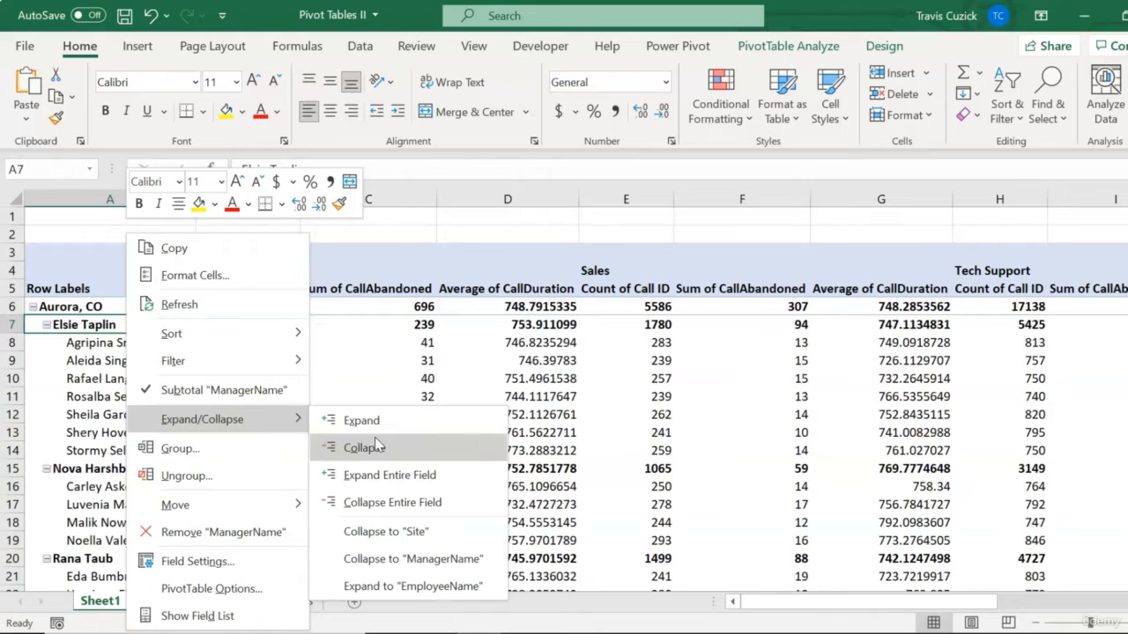
{"action": "left_click", "coordinate": [448, 504]}
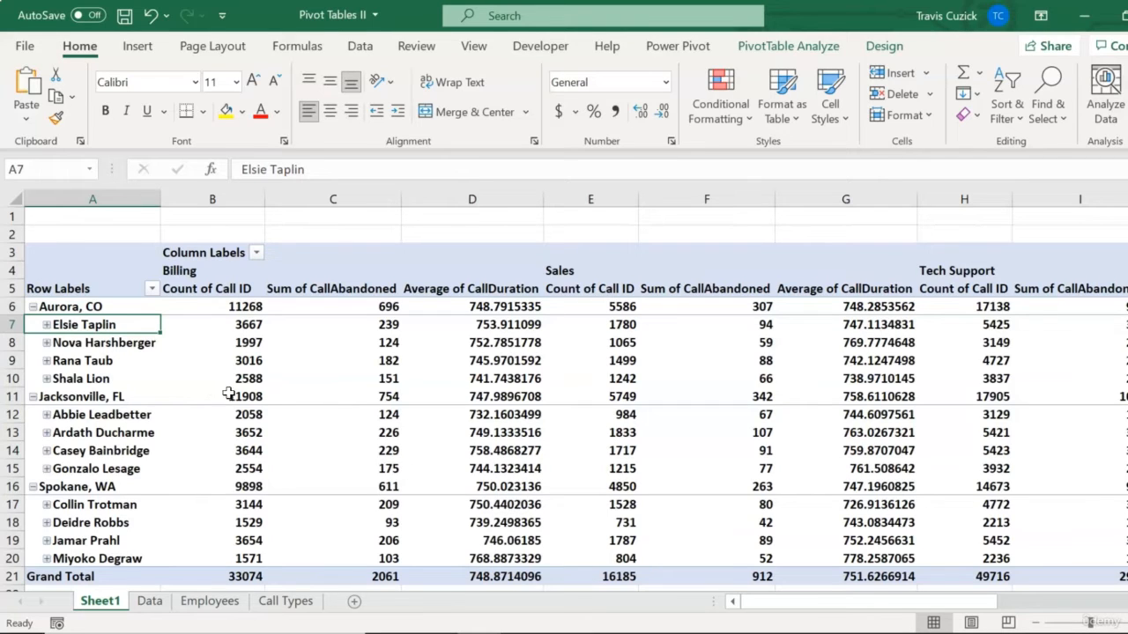
Step: Expand the entire ManagerName field from a manager under Jacksonville, FL and look over the employee rows
{"action": "left_click", "coordinate": [89, 432]}
{"action": "right_click", "coordinate": [90, 434]}
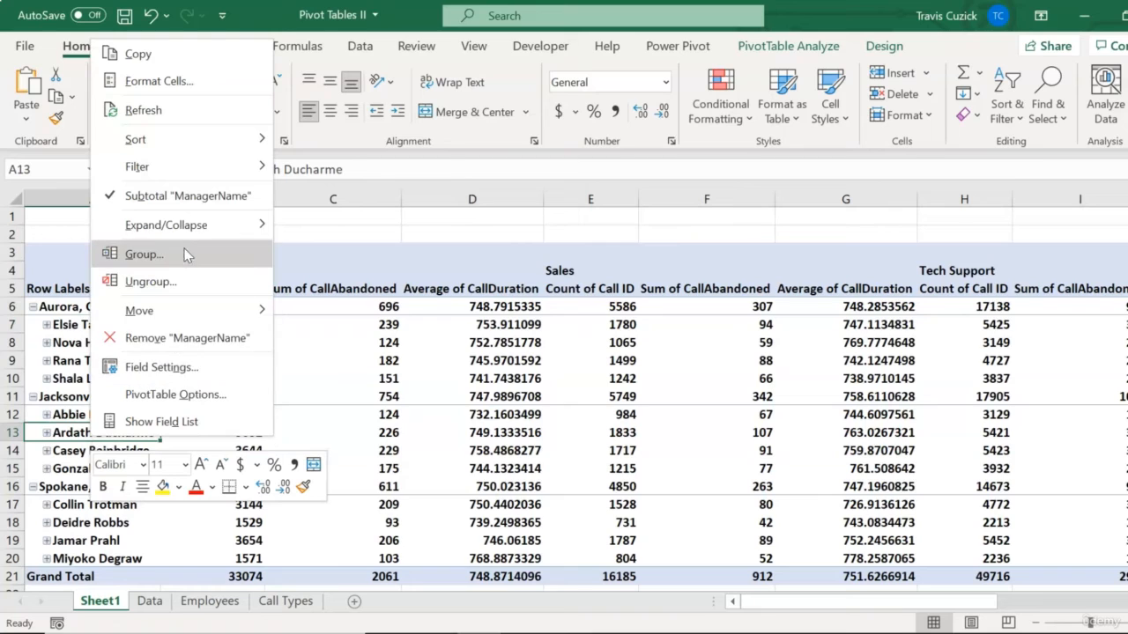
{"action": "mouse_move", "coordinate": [199, 225]}
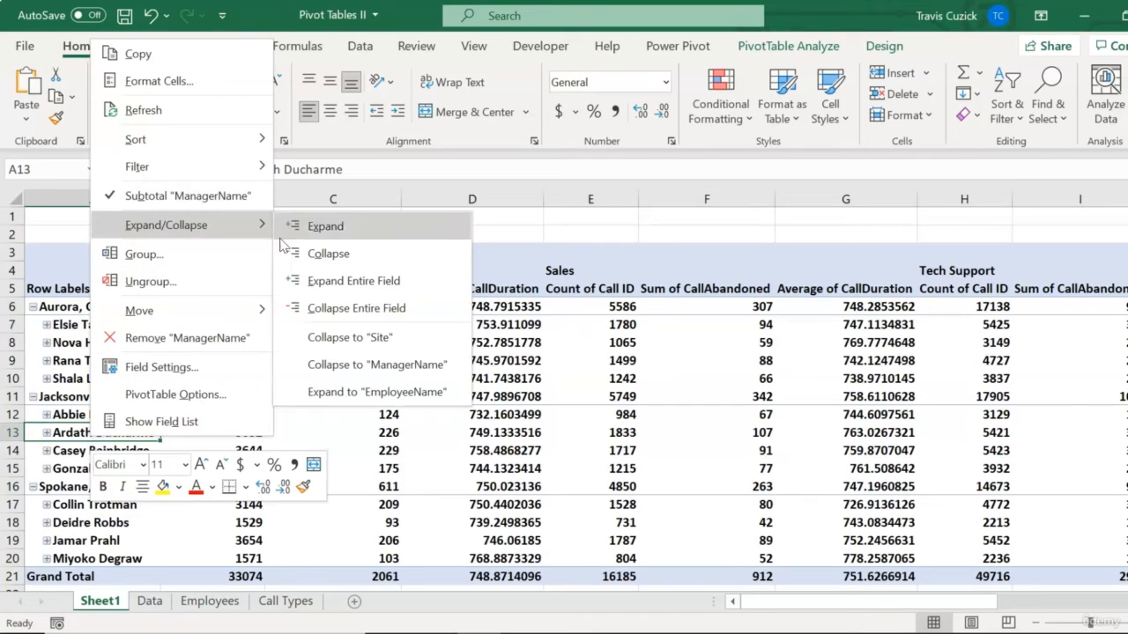
{"action": "left_click", "coordinate": [370, 279]}
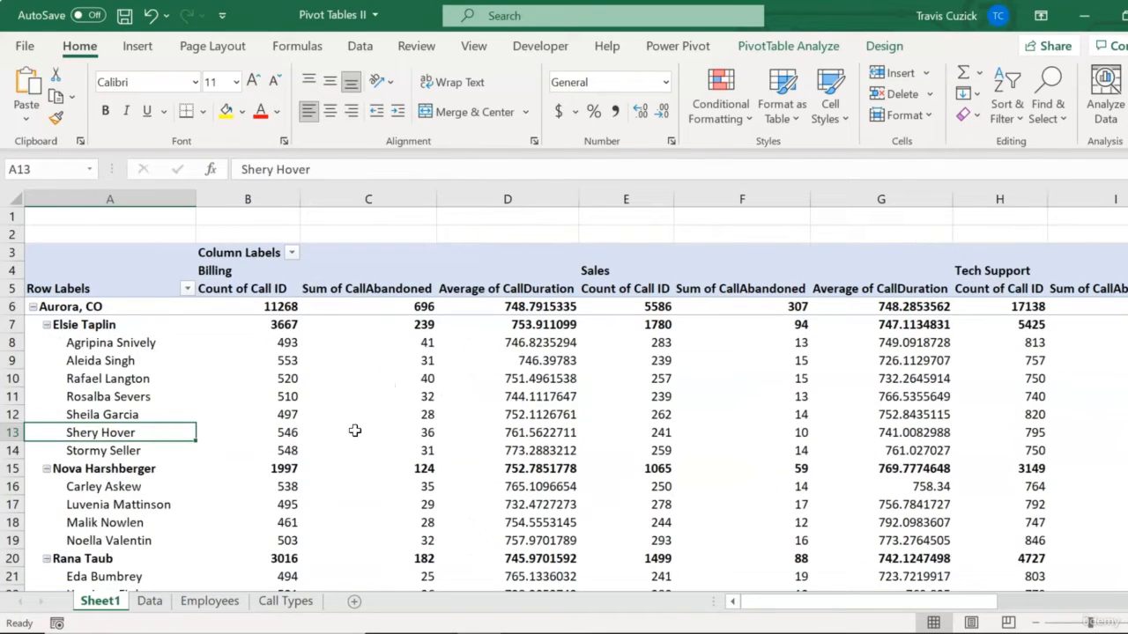
{"action": "scroll", "coordinate": [334, 463], "scroll_direction": "down", "scroll_amount": 4}
{"action": "scroll", "coordinate": [309, 497], "scroll_direction": "up", "scroll_amount": 4}
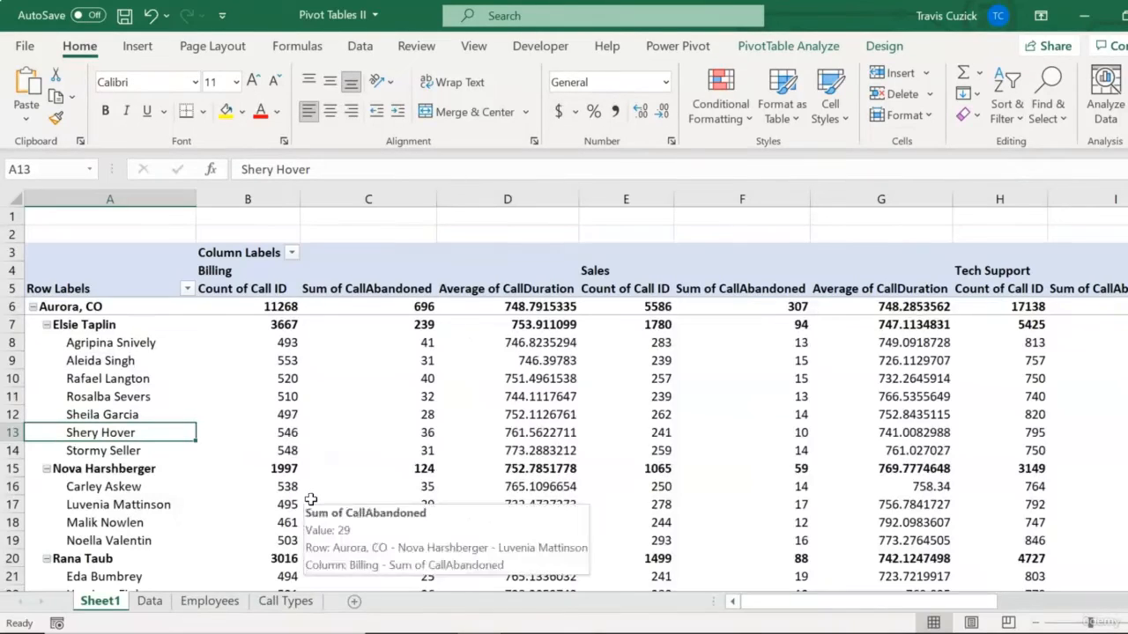
{"action": "mouse_move", "coordinate": [499, 405]}
{"action": "mouse_move", "coordinate": [702, 335]}
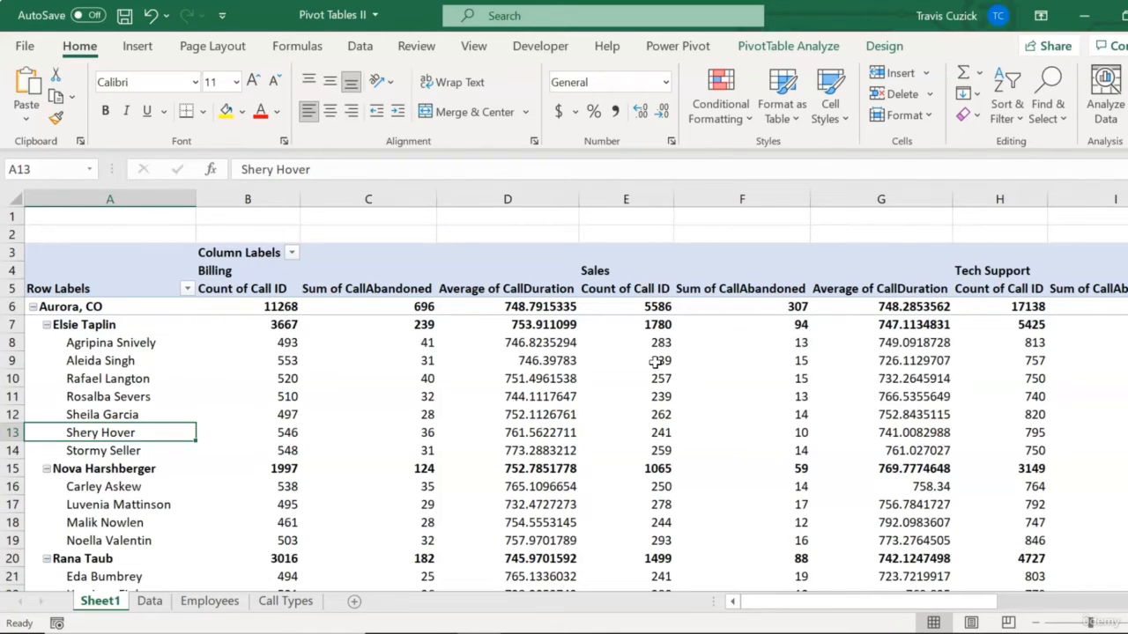
Step: Display the PivotTable field list and look through its available fields
{"action": "left_click", "coordinate": [463, 326]}
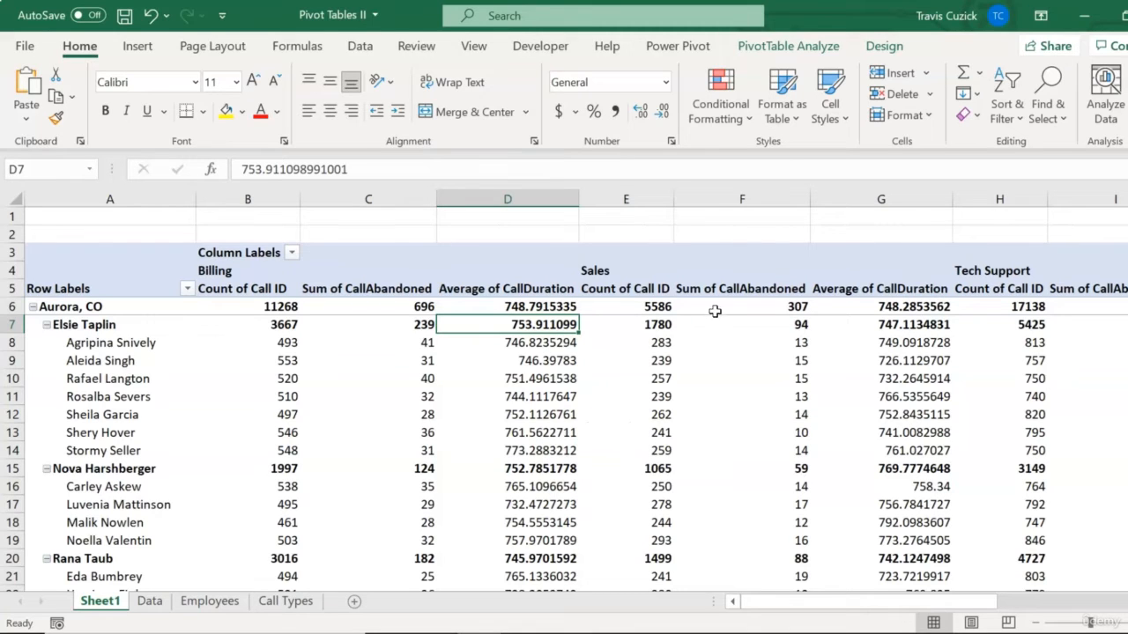
{"action": "left_click", "coordinate": [785, 46]}
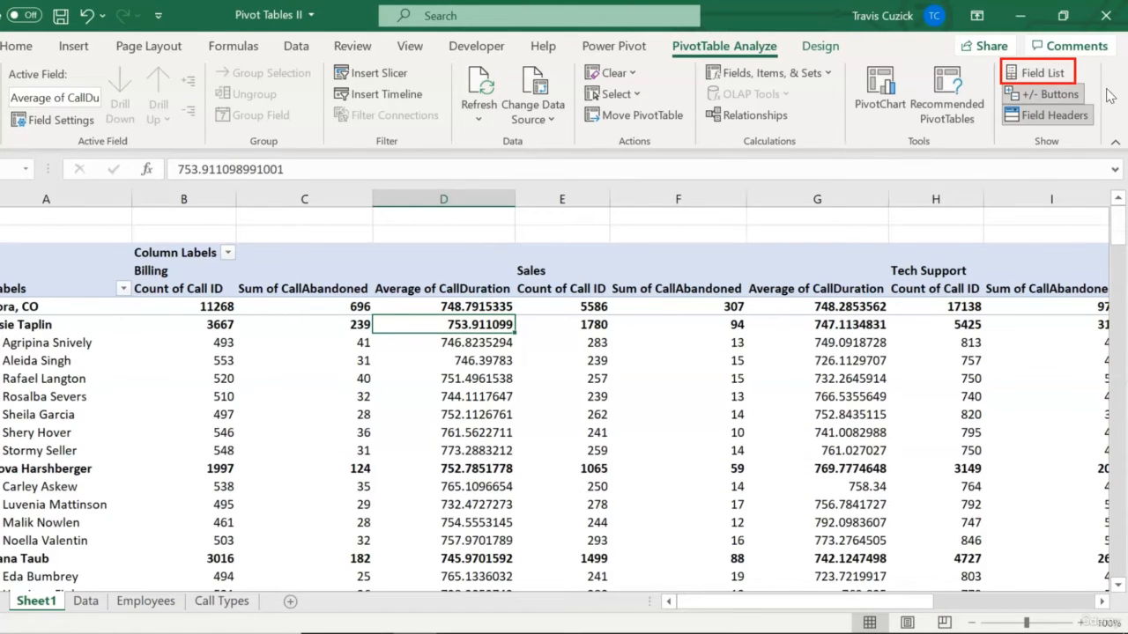
{"action": "left_click", "coordinate": [1048, 74]}
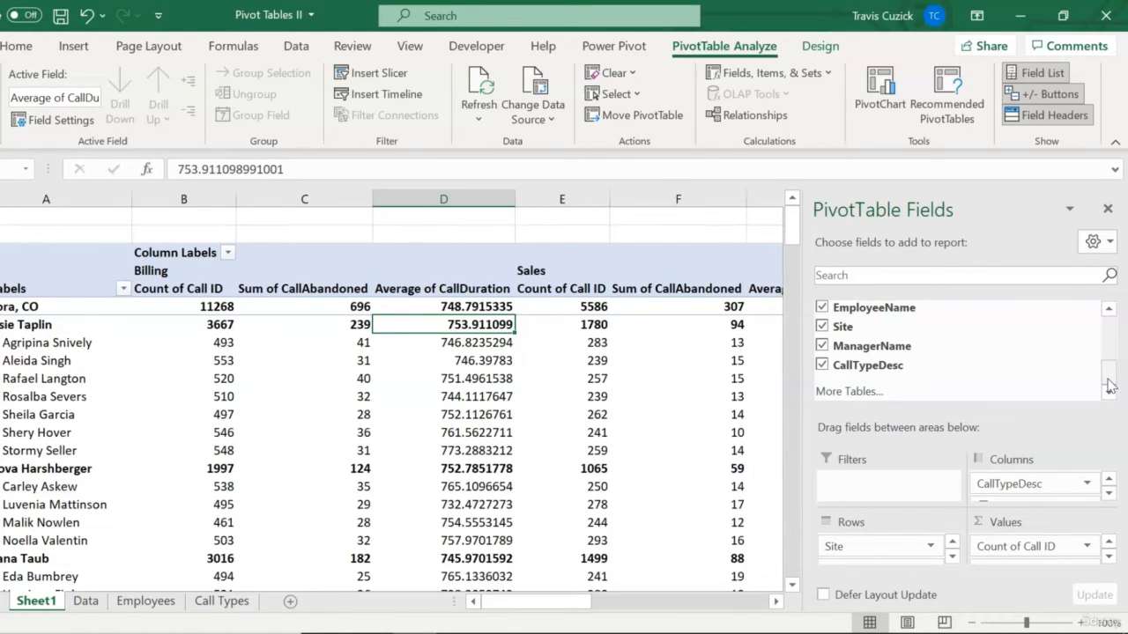
{"action": "left_click_drag", "start_coordinate": [1109, 385], "coordinate": [1102, 339]}
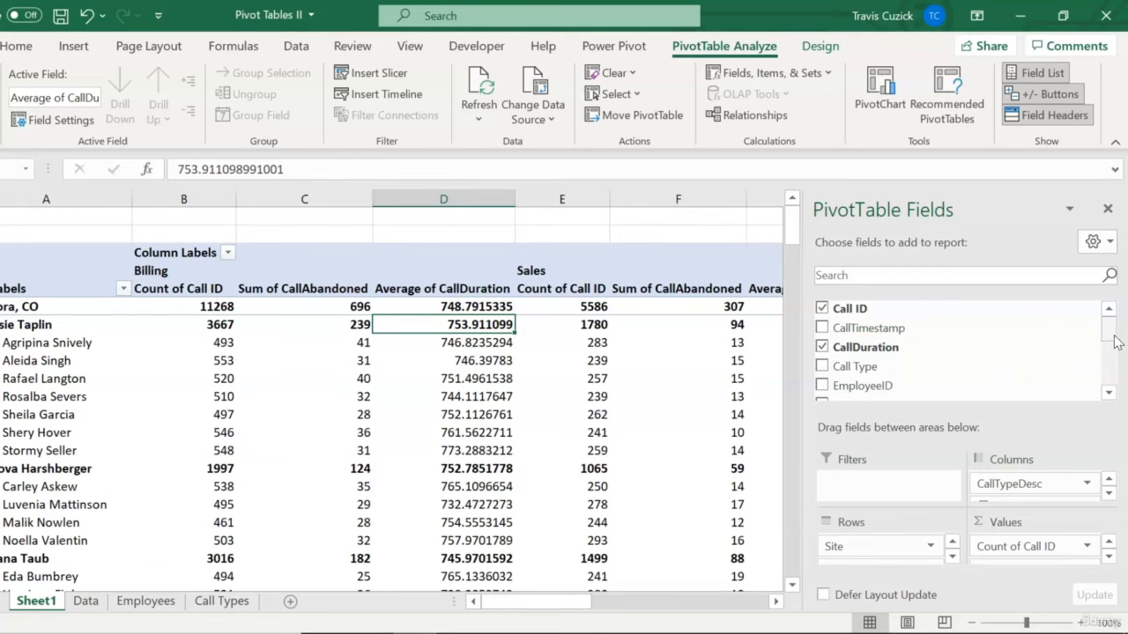
{"action": "left_click_drag", "start_coordinate": [1107, 335], "coordinate": [1111, 361]}
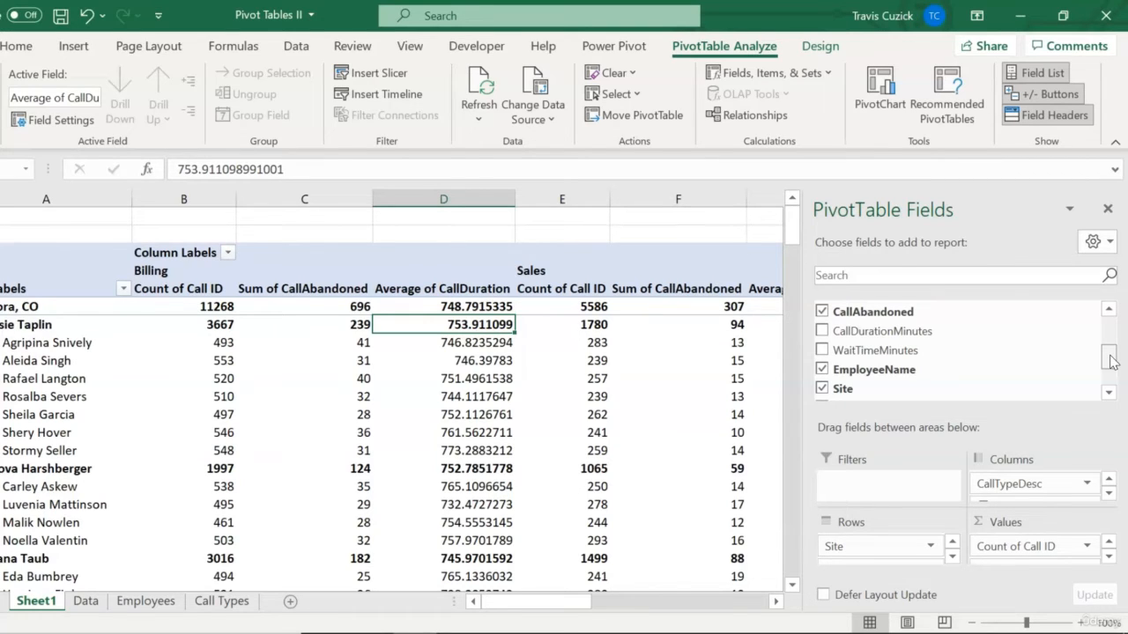
{"action": "left_click_drag", "start_coordinate": [1111, 361], "coordinate": [1119, 324]}
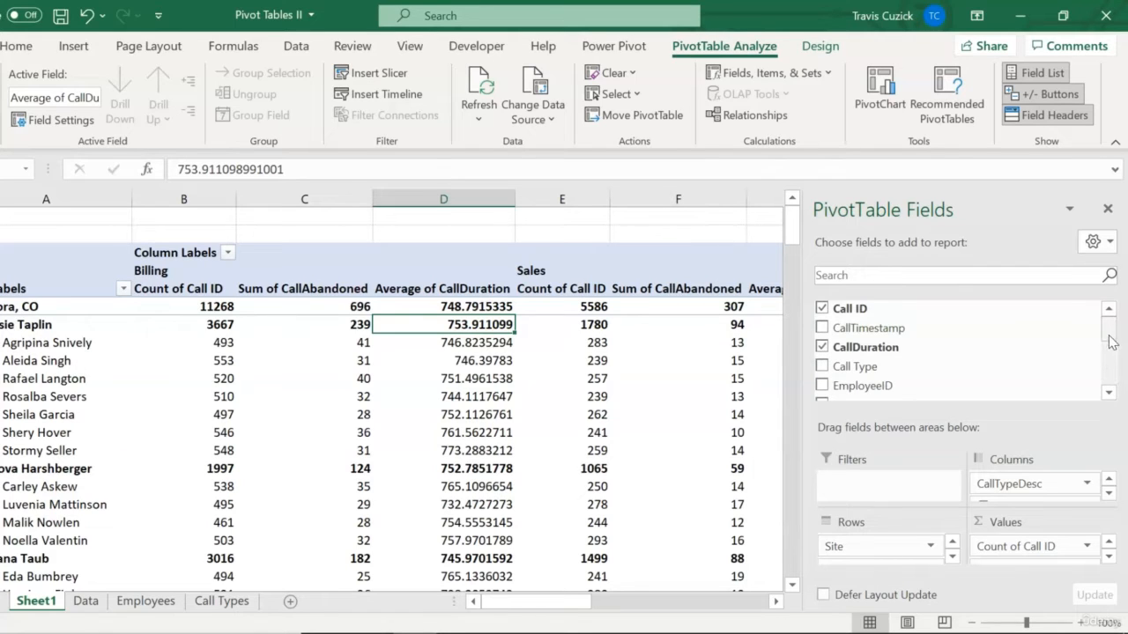
Step: Remove the EmployeeName, Site and ManagerName fields from the PivotTable
{"action": "left_click_drag", "start_coordinate": [1109, 335], "coordinate": [1108, 369]}
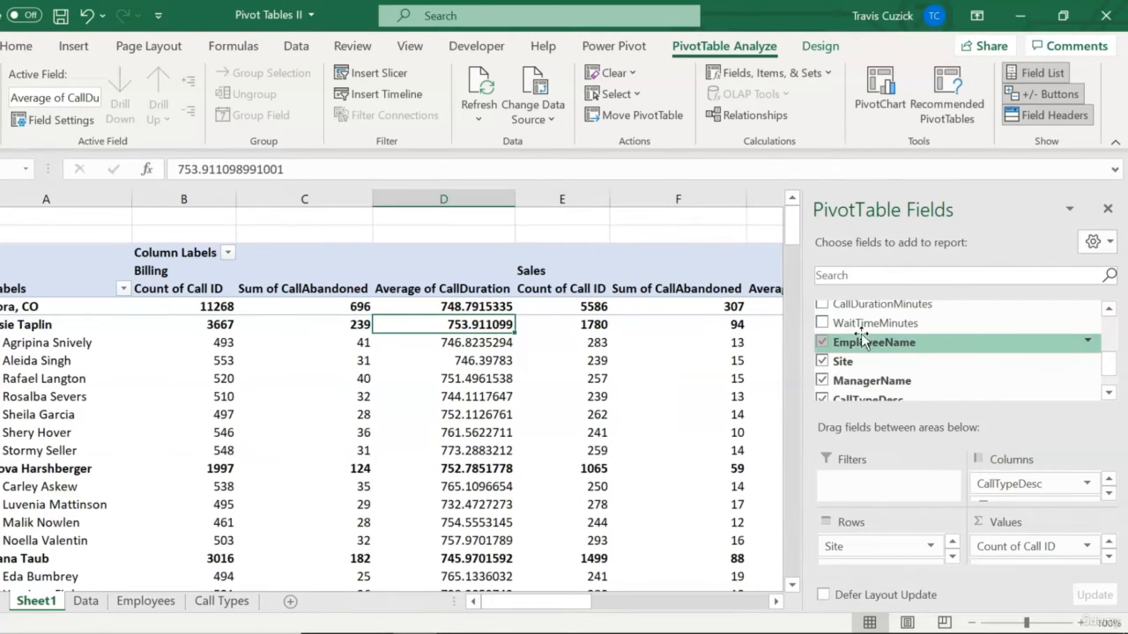
{"action": "left_click", "coordinate": [822, 342]}
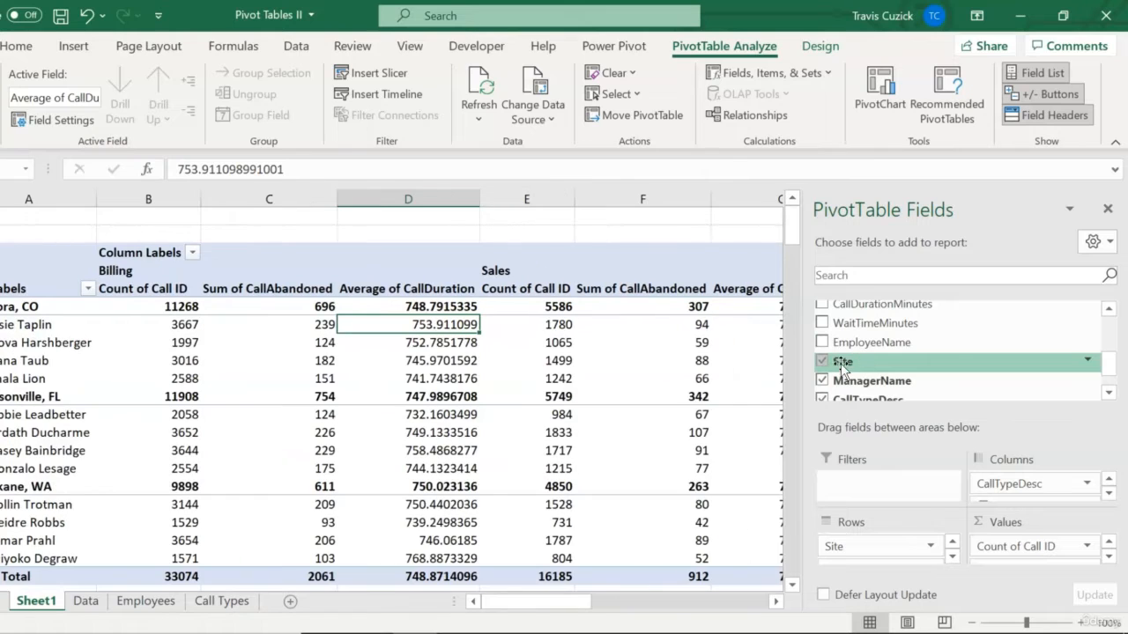
{"action": "left_click", "coordinate": [822, 361]}
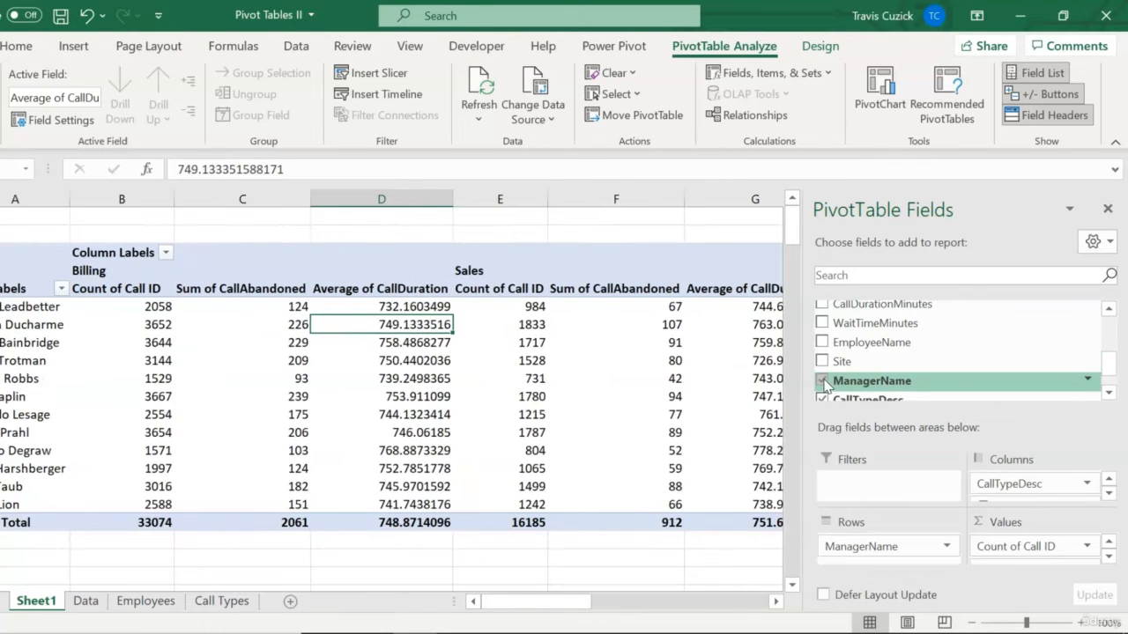
{"action": "left_click", "coordinate": [822, 380]}
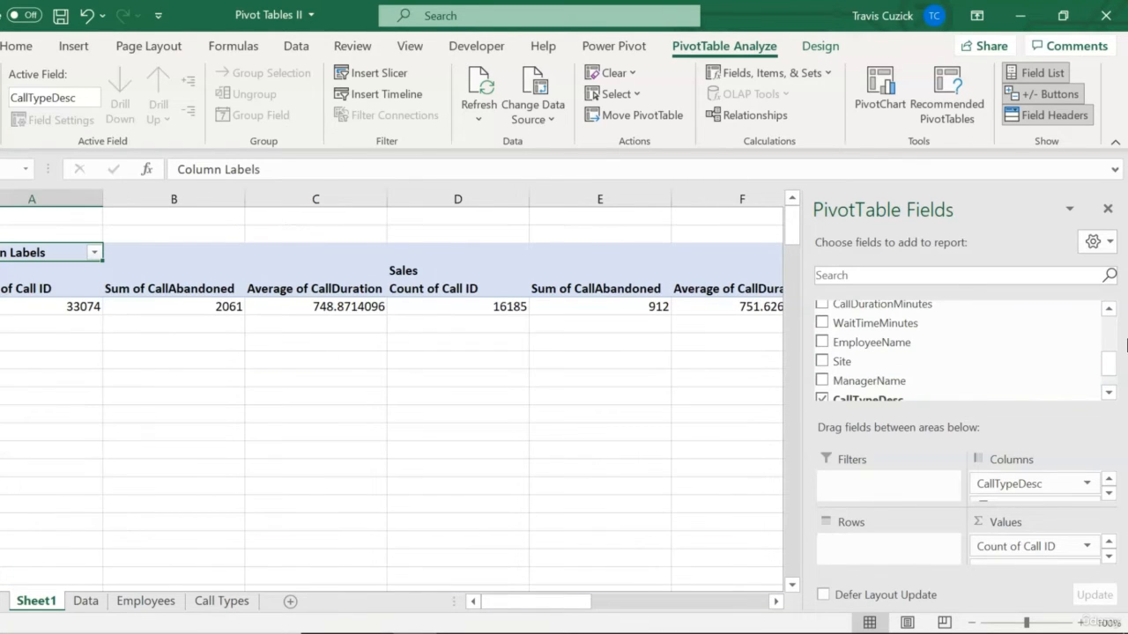
Step: Add CallTimestamp to the PivotTable rows and expand the May group to view its daily rows
{"action": "left_click_drag", "start_coordinate": [1109, 372], "coordinate": [1111, 319]}
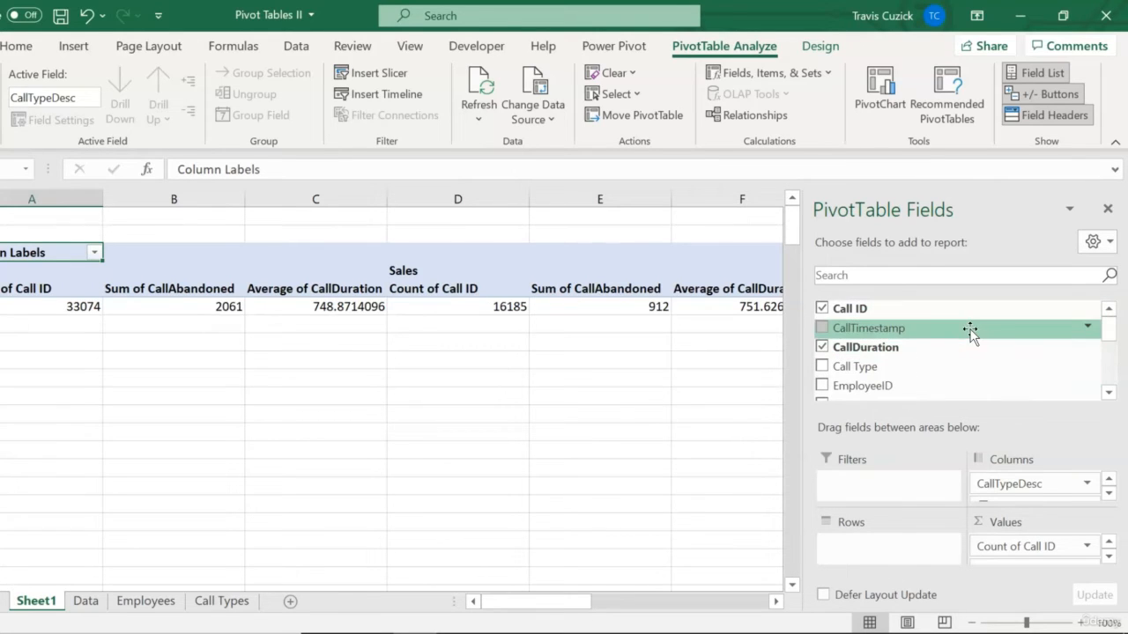
{"action": "left_click_drag", "start_coordinate": [970, 330], "coordinate": [886, 543]}
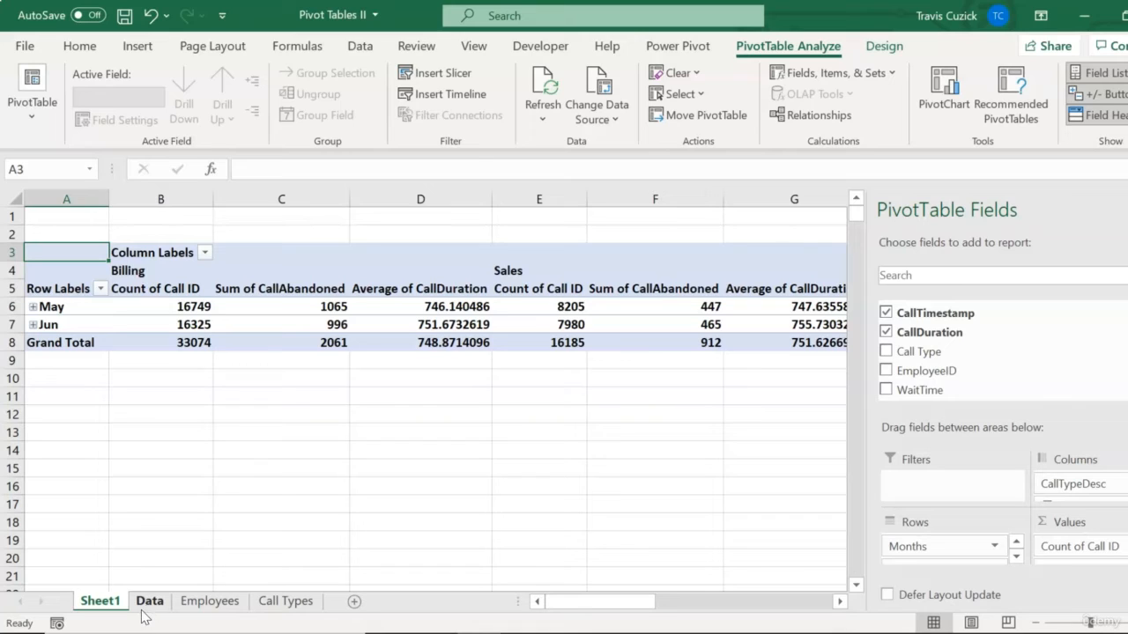
{"action": "left_click", "coordinate": [33, 307]}
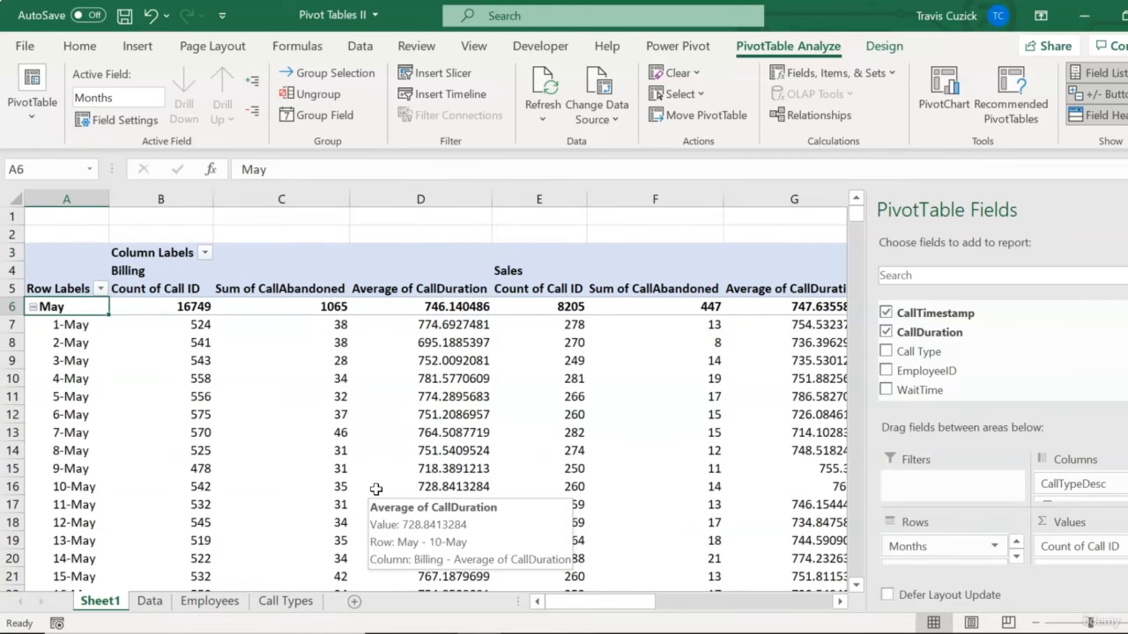
{"action": "scroll", "coordinate": [375, 486], "scroll_direction": "down", "scroll_amount": 6}
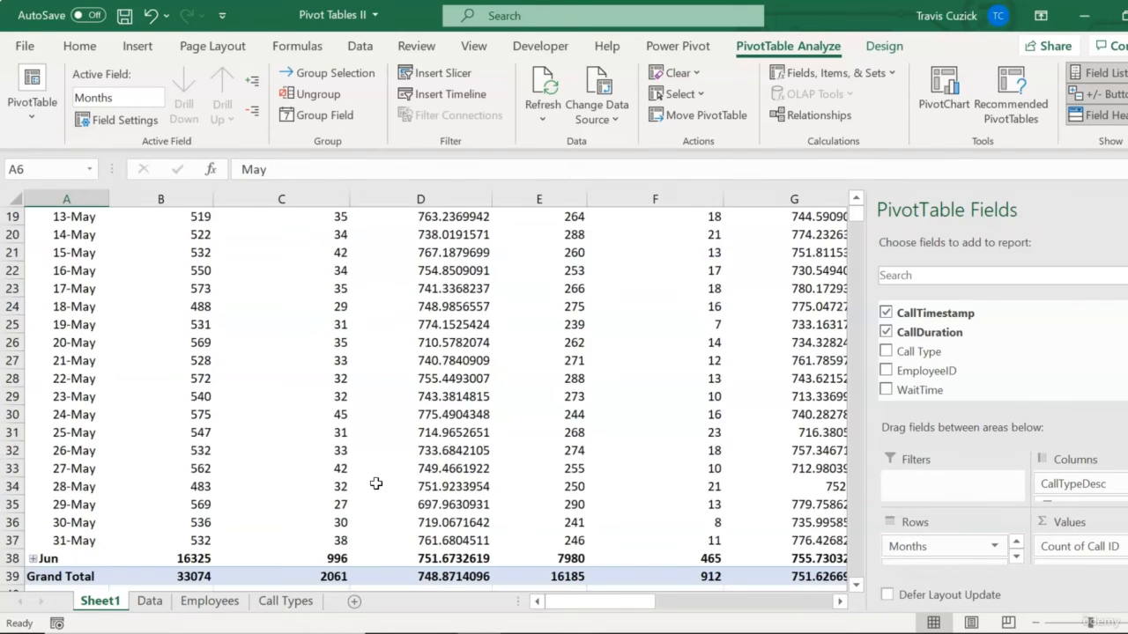
{"action": "scroll", "coordinate": [375, 483], "scroll_direction": "up", "scroll_amount": 6}
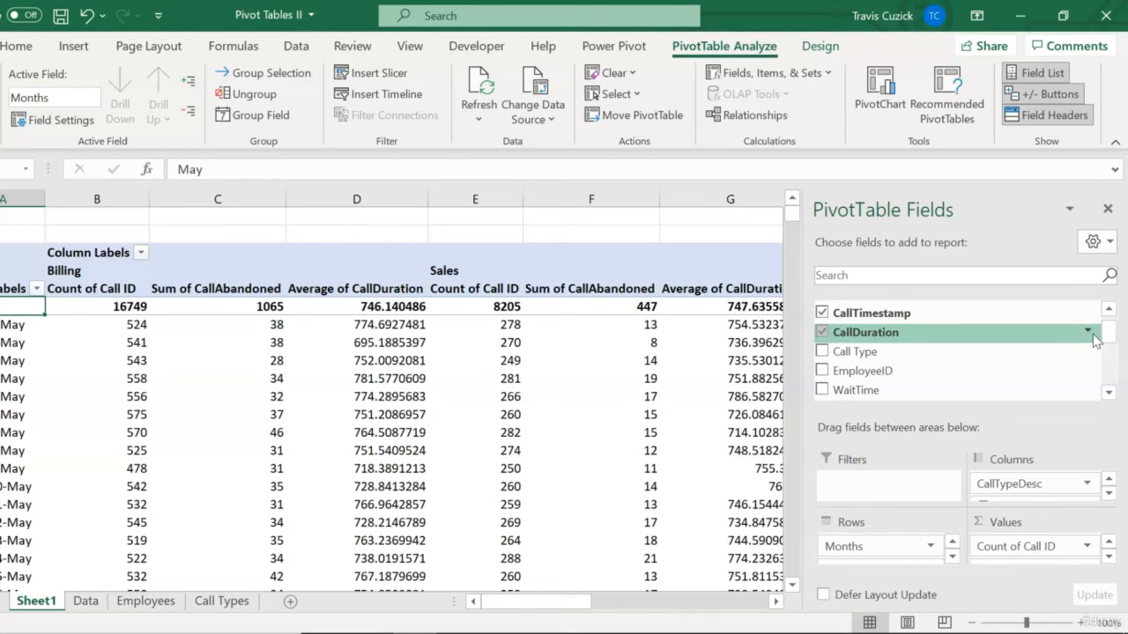
Step: Switch the field list to Areas Section Only (2 by 2) and remove the Months field from the rows
{"action": "left_click", "coordinate": [1111, 249]}
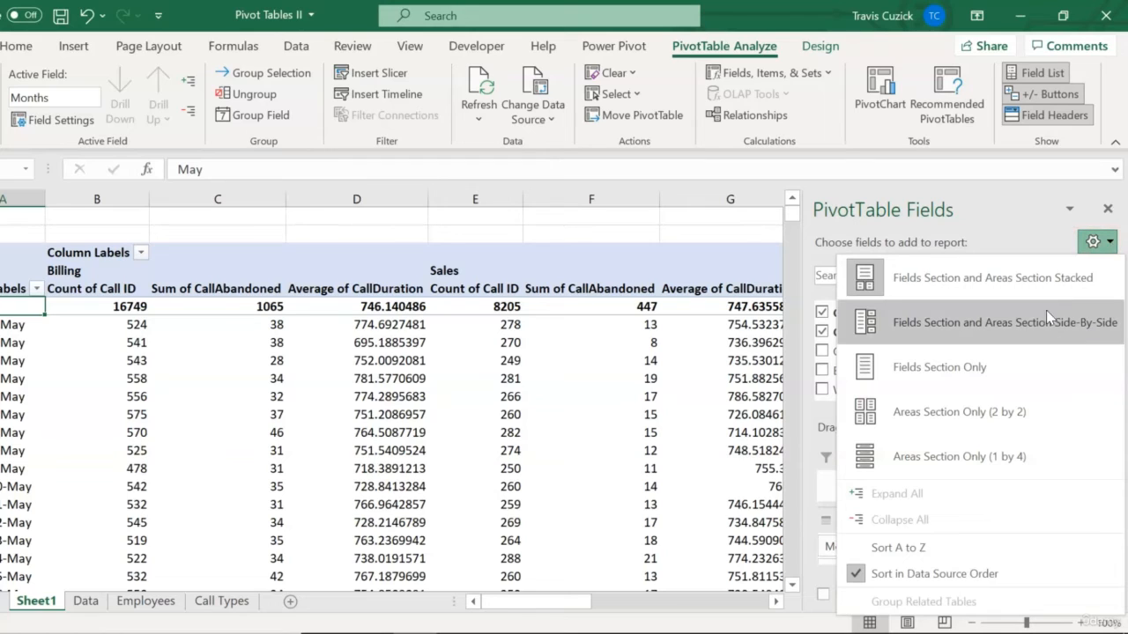
{"action": "left_click", "coordinate": [1014, 430]}
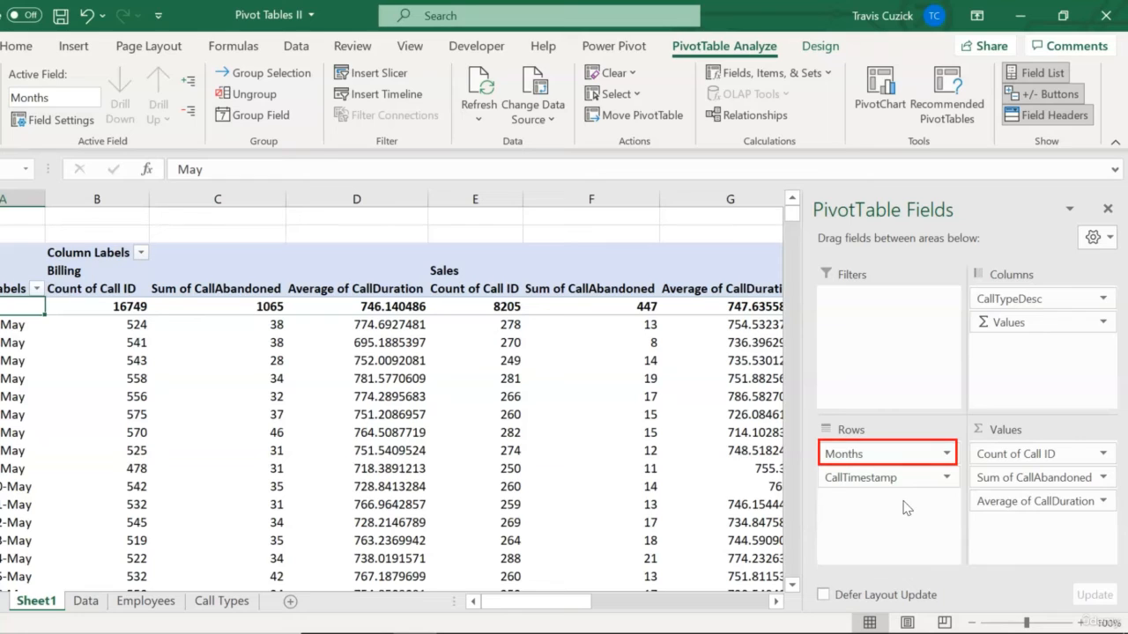
{"action": "left_click", "coordinate": [946, 454]}
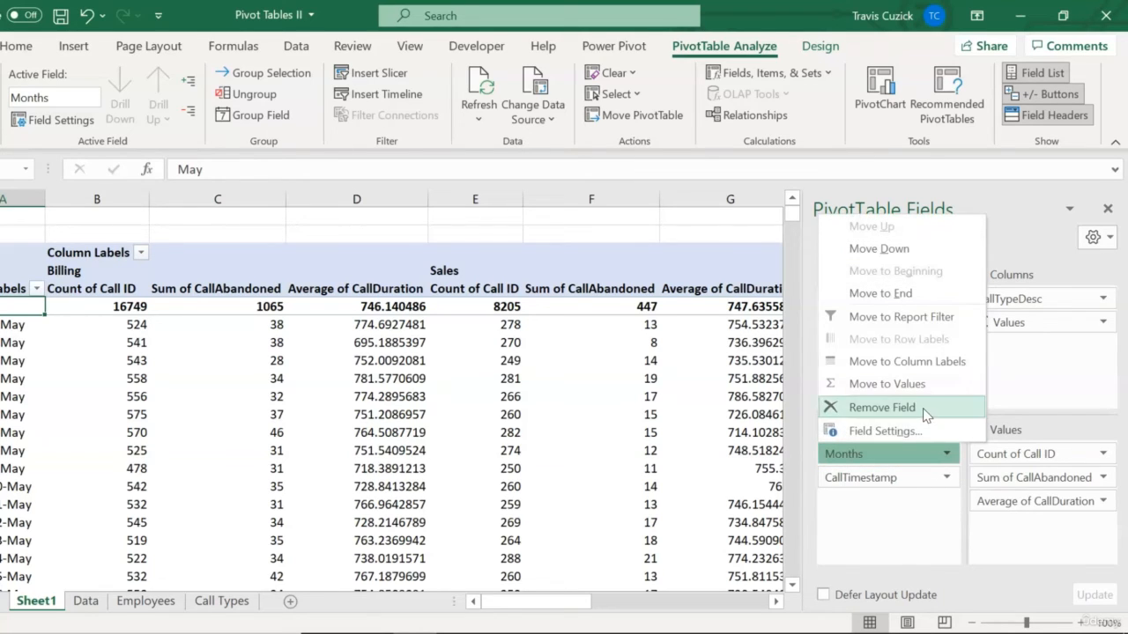
{"action": "left_click", "coordinate": [881, 407]}
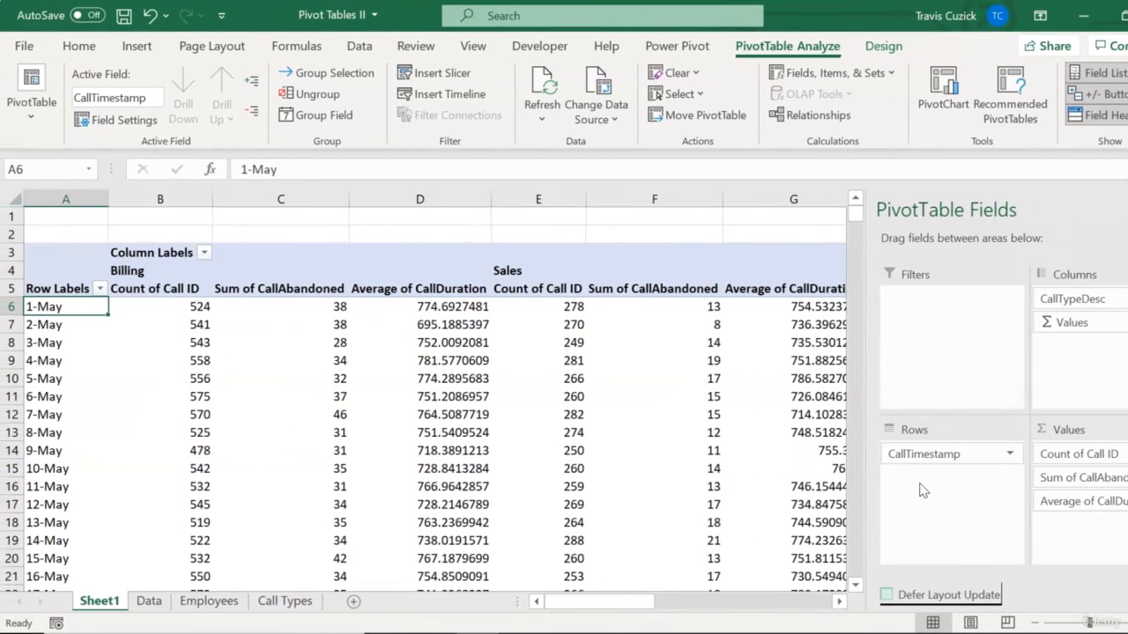
{"action": "scroll", "coordinate": [676, 326], "scroll_direction": "down", "scroll_amount": 9}
{"action": "scroll", "coordinate": [715, 326], "scroll_direction": "up", "scroll_amount": 9}
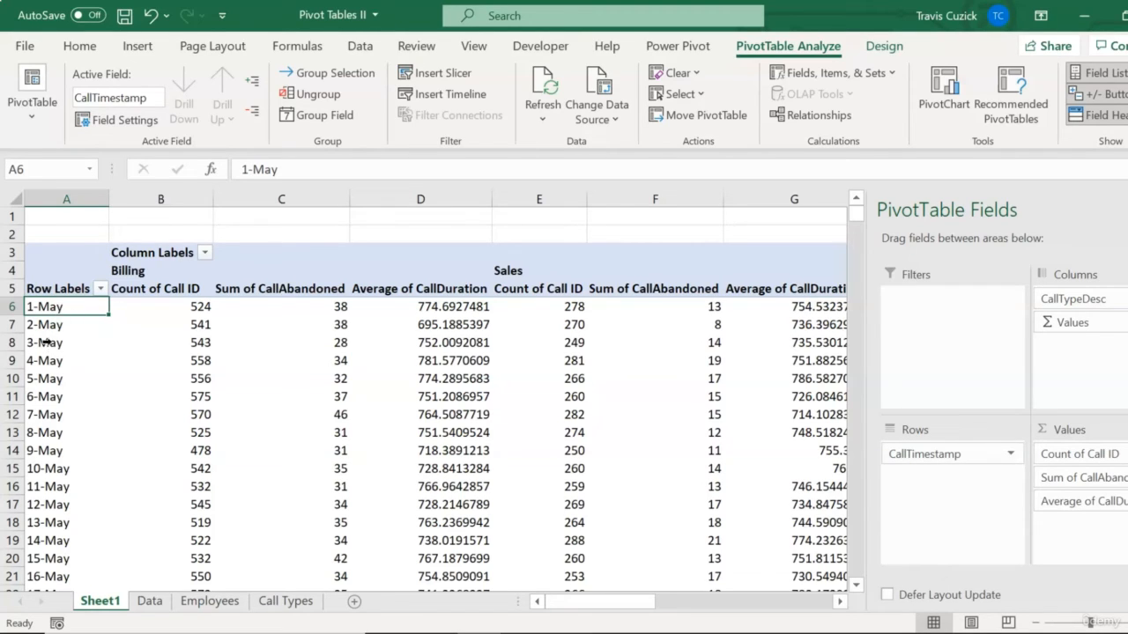
Step: Group the CallTimestamp row dates by Hours, Days and Months
{"action": "right_click", "coordinate": [63, 313]}
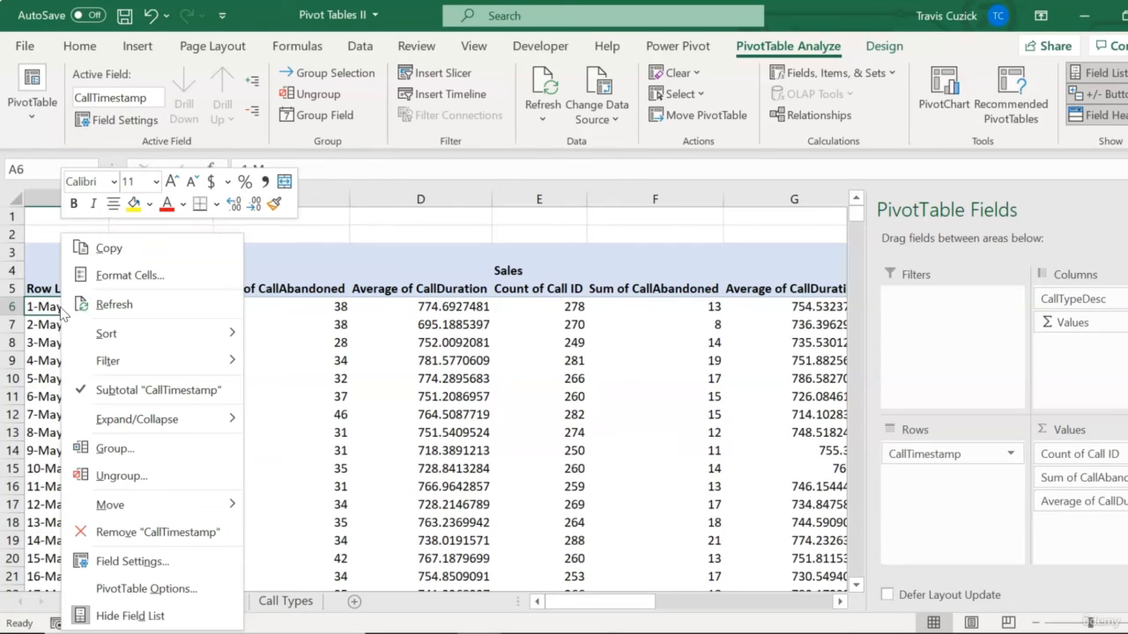
{"action": "left_click", "coordinate": [148, 450]}
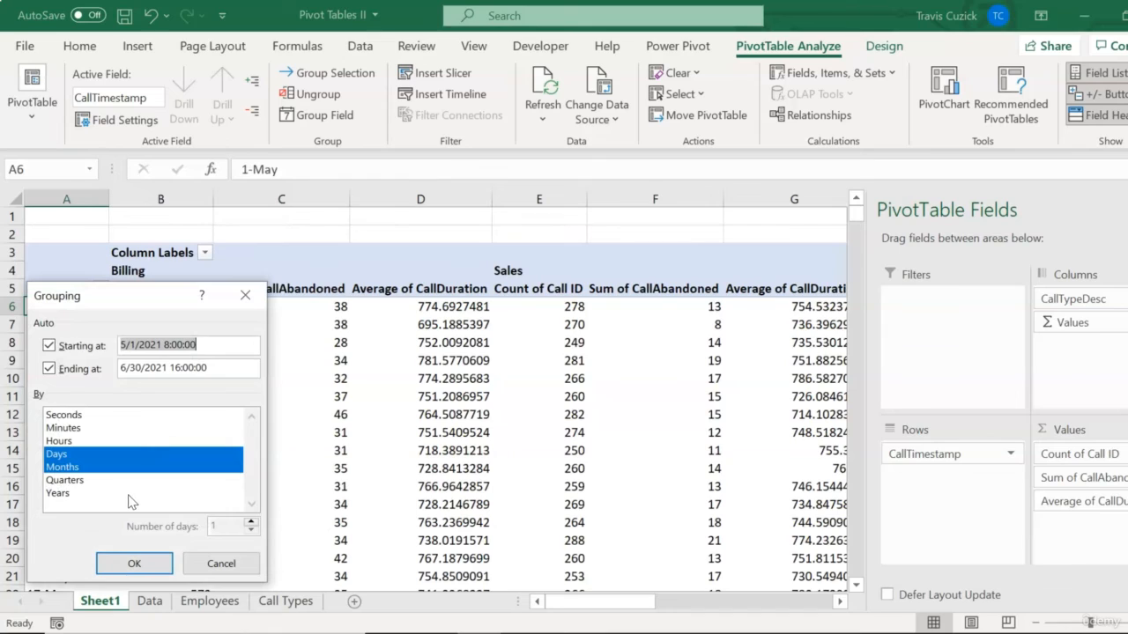
{"action": "left_click", "coordinate": [67, 502]}
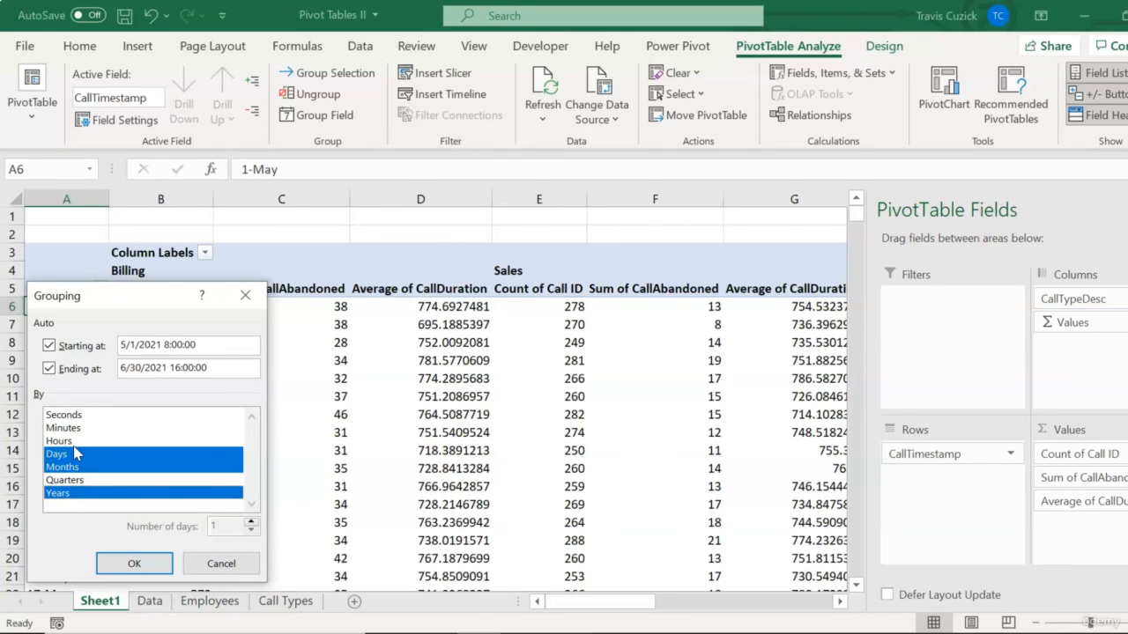
{"action": "left_click", "coordinate": [73, 499]}
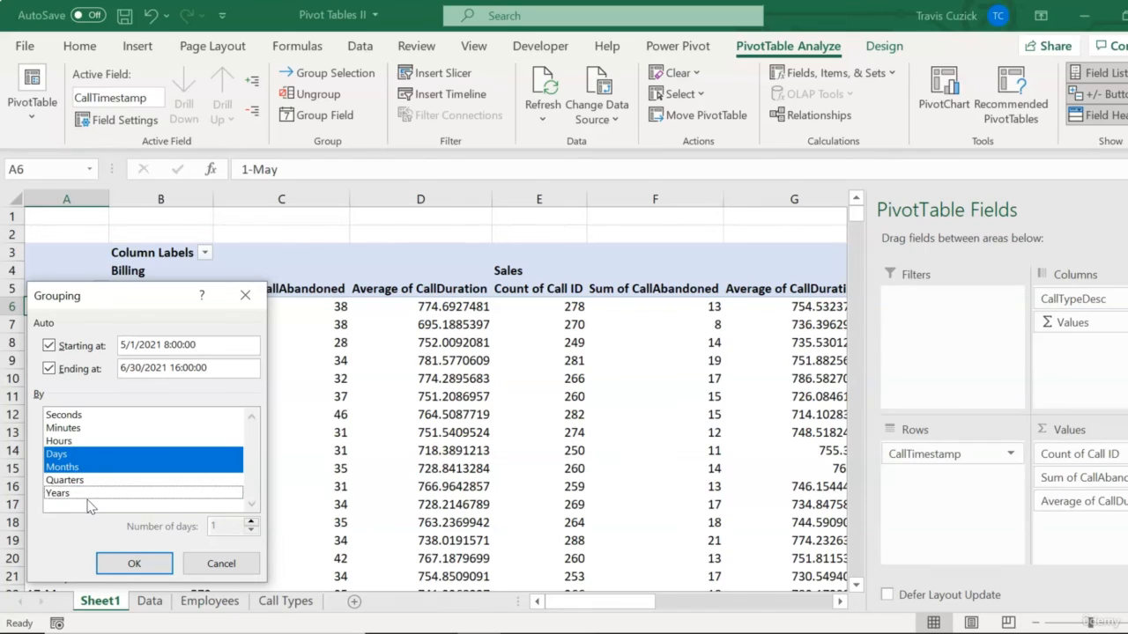
{"action": "left_click", "coordinate": [74, 441]}
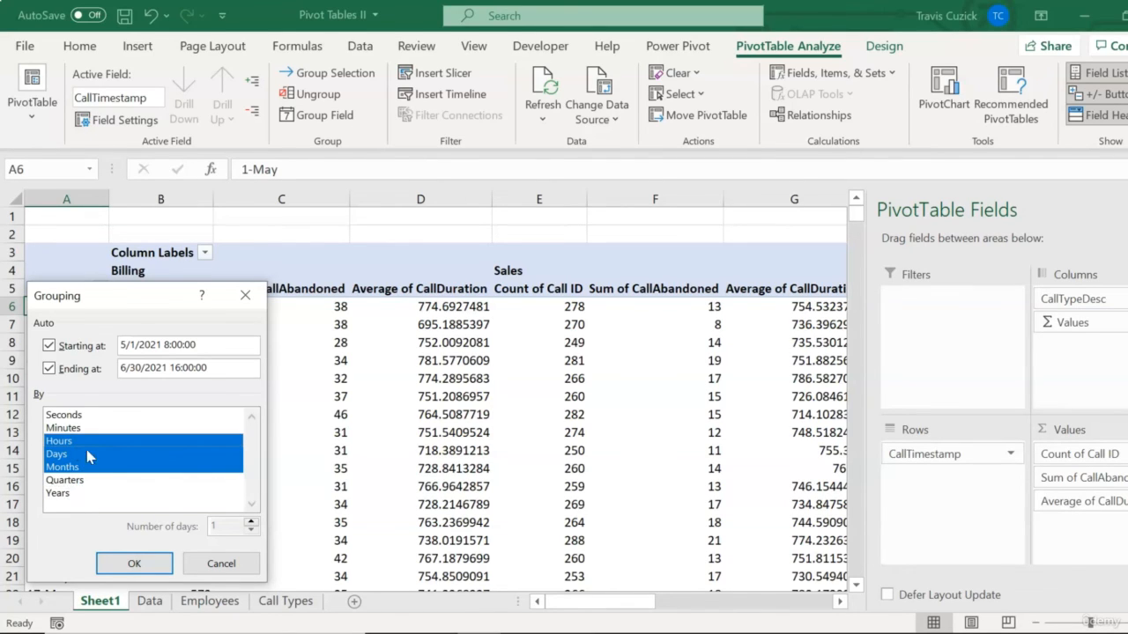
{"action": "left_click", "coordinate": [151, 569]}
{"action": "left_click", "coordinate": [150, 569]}
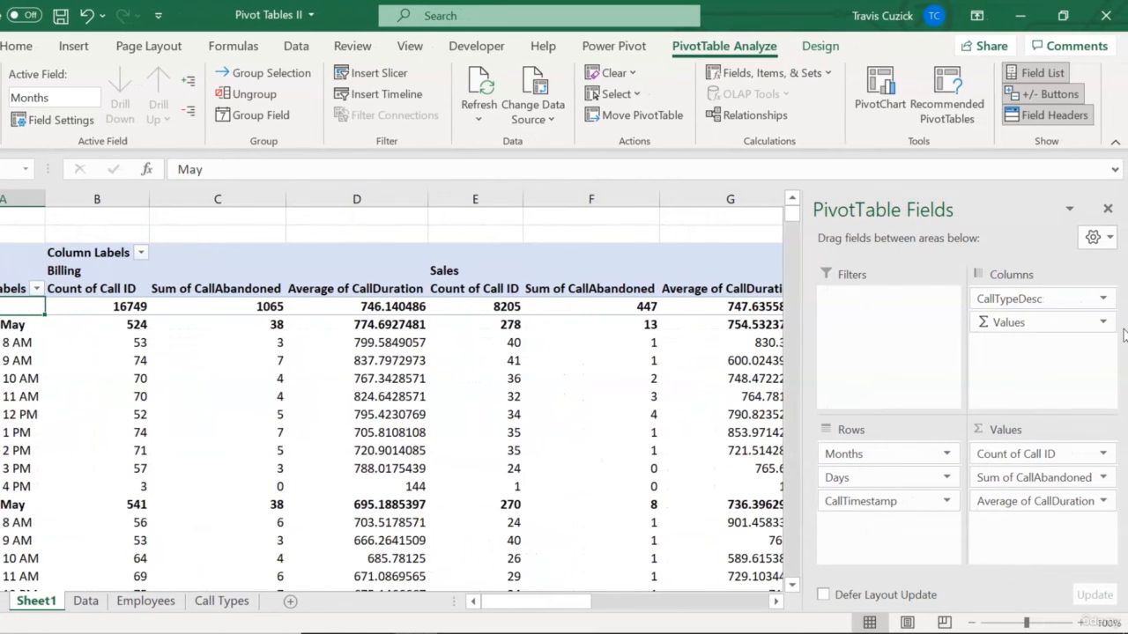
Step: Switch the PivotTable field list layout to Fields Section and Areas Section Stacked
{"action": "left_click", "coordinate": [1109, 240]}
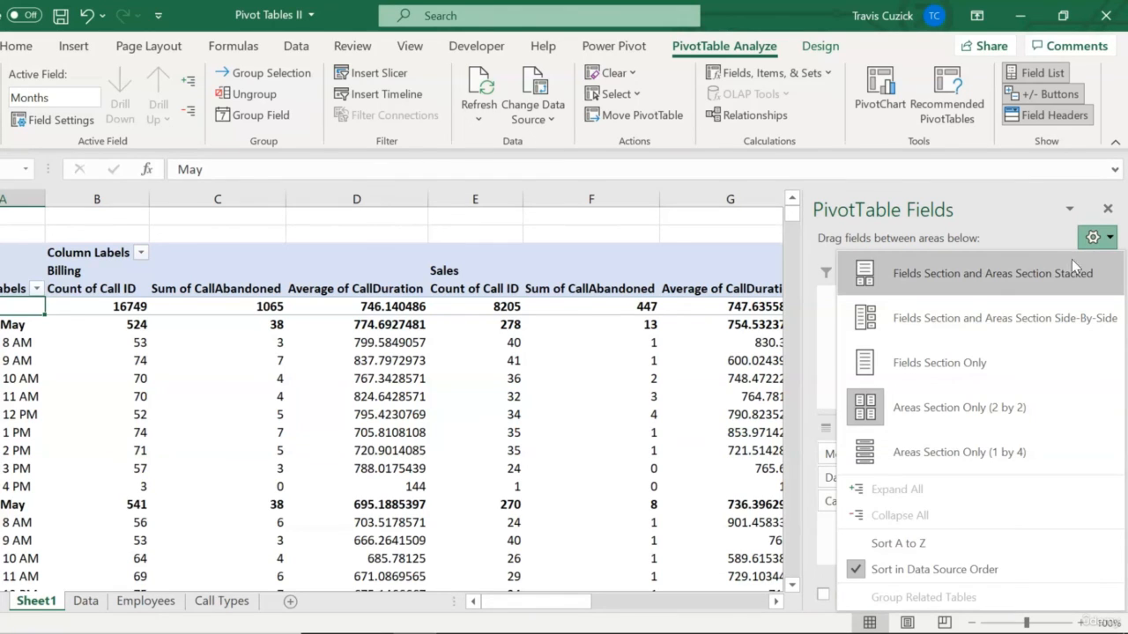
{"action": "left_click", "coordinate": [1056, 280]}
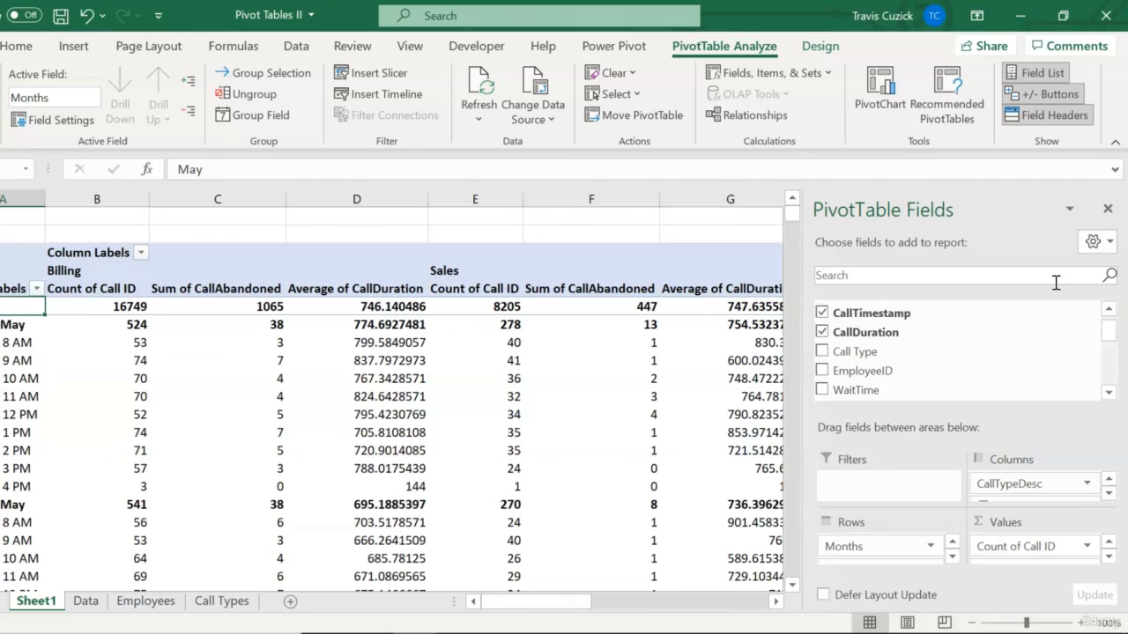